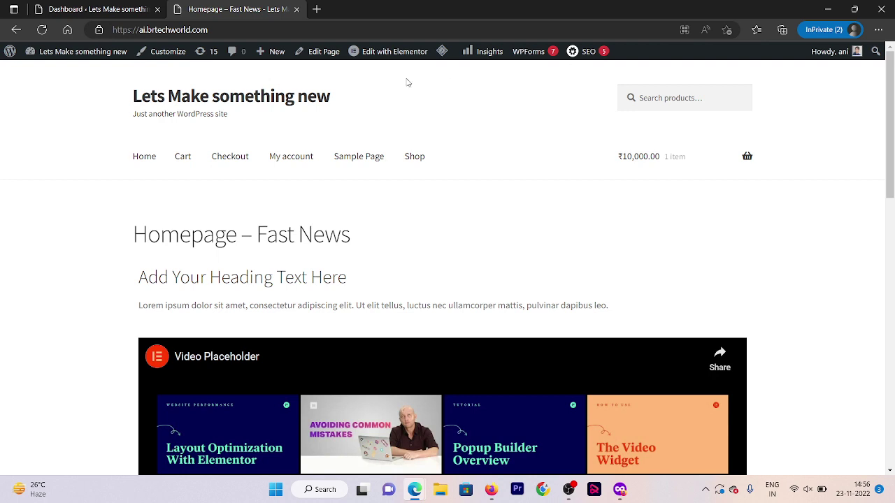
# In the WordPress admin, go to the page for adding plugins and search for "smart slider".
pyautogui.click(140, 5)
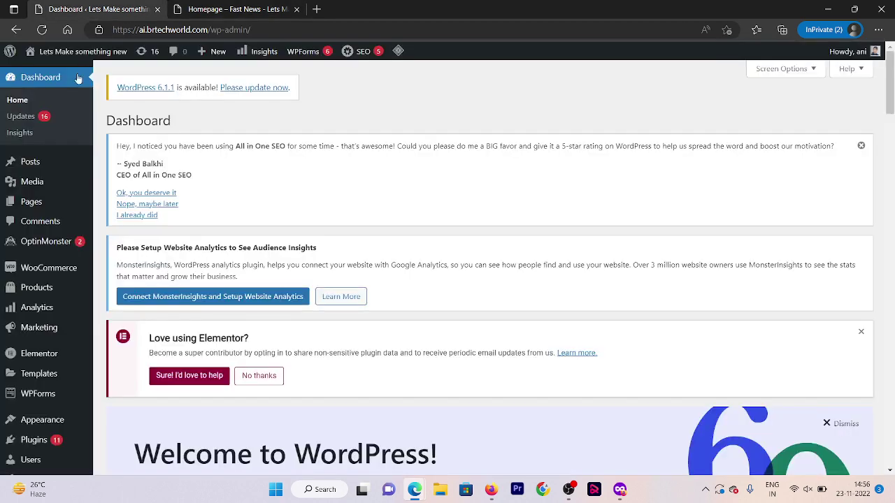
pyautogui.moveTo(32, 355)
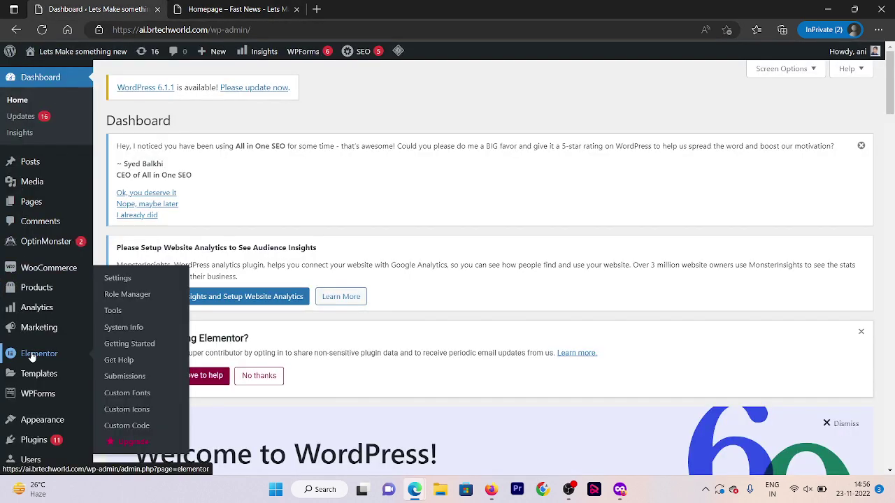
pyautogui.scroll(-2, 35, 353)
pyautogui.moveTo(50, 340)
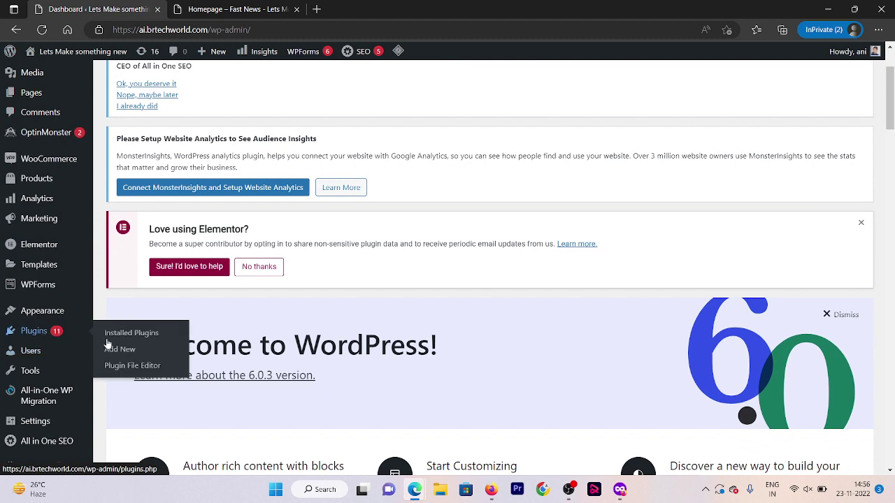
pyautogui.click(133, 346)
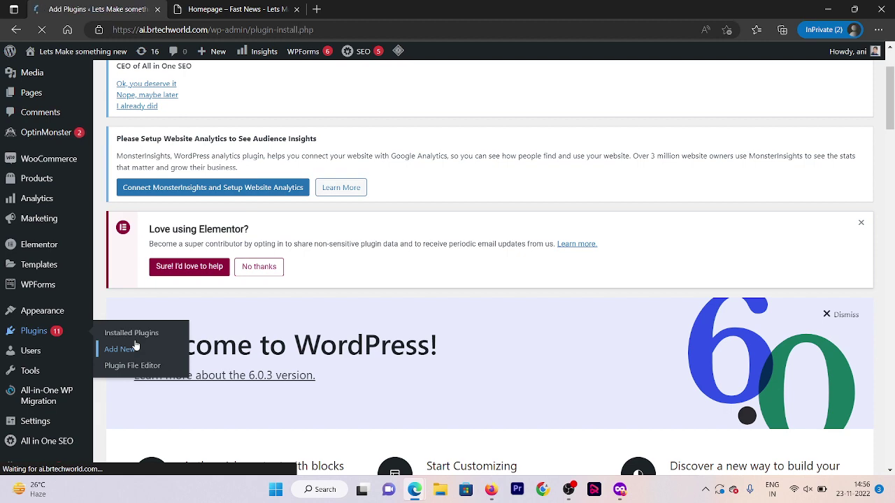
pyautogui.scroll(-2, 725, 387)
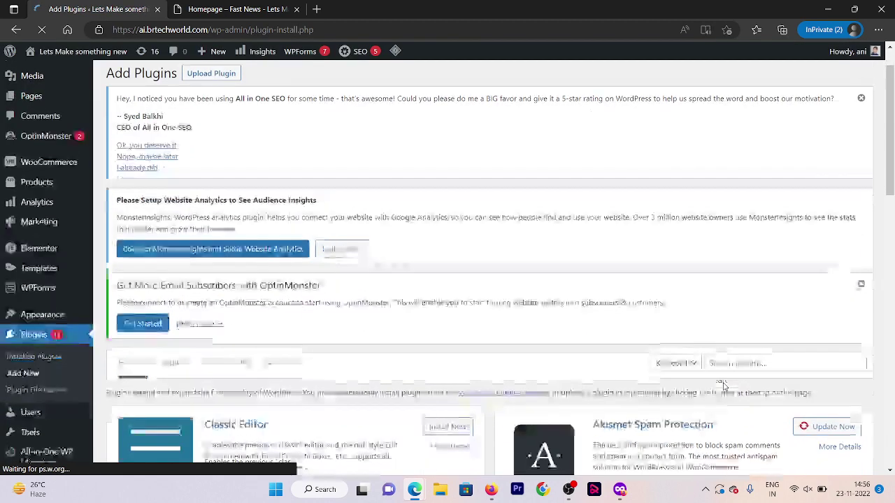
pyautogui.click(766, 302)
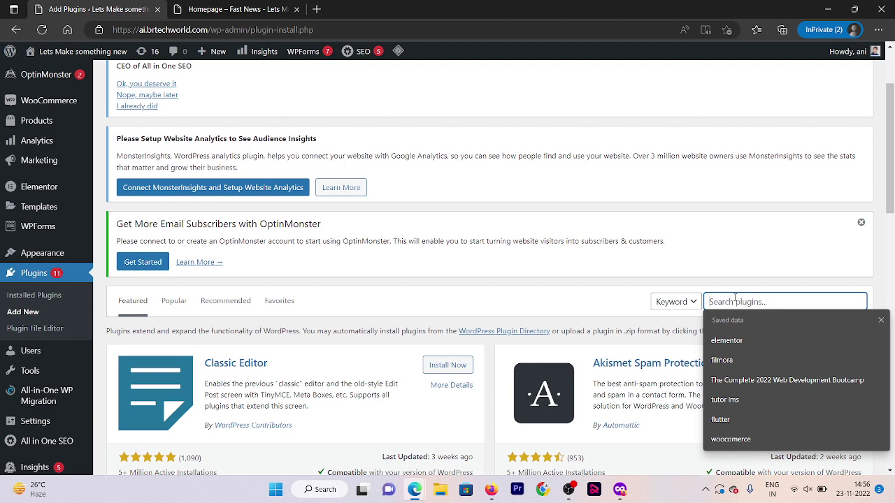
pyautogui.write('smart')
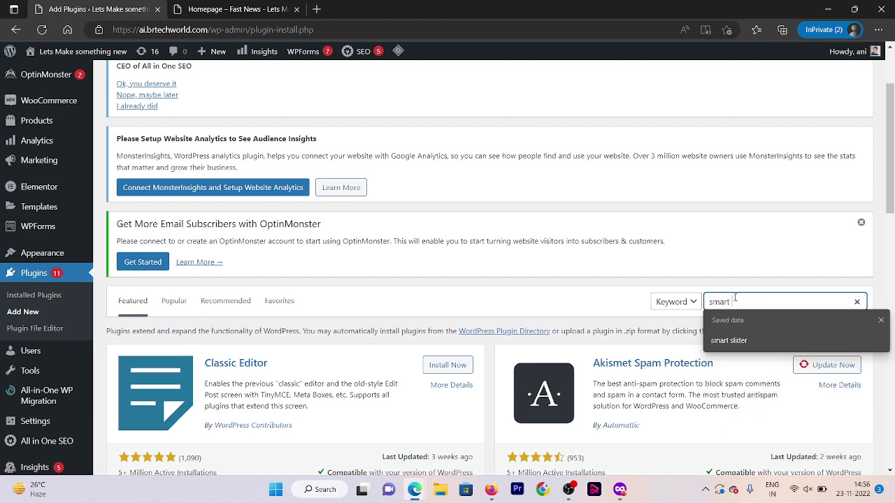
pyautogui.write(' slider')
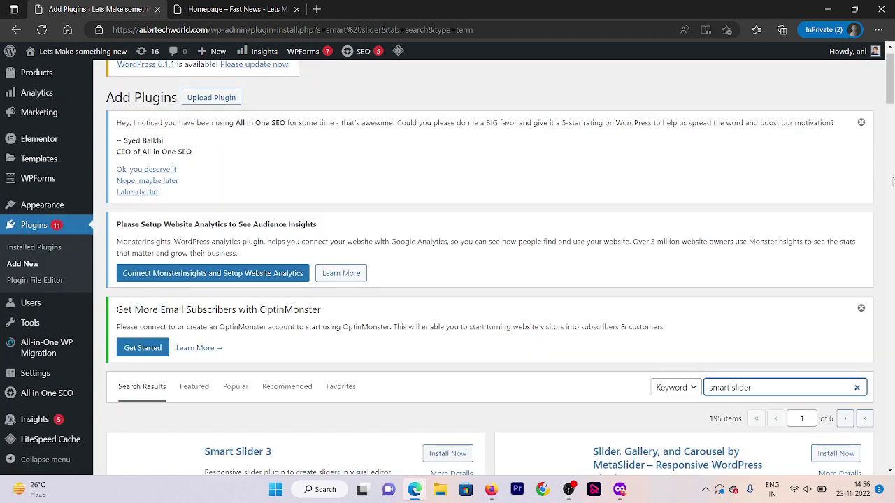
# Install and activate the Smart Slider 3 plugin from the search results.
pyautogui.scroll(-5, 893, 182)
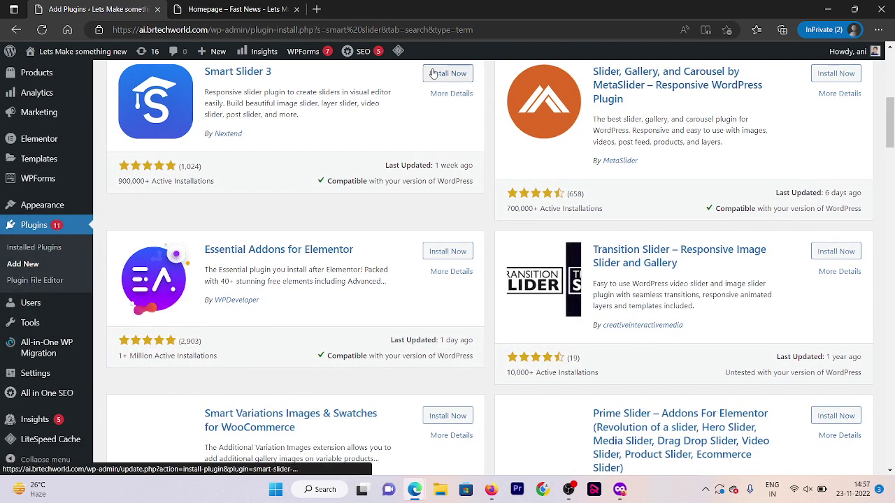
pyautogui.click(433, 74)
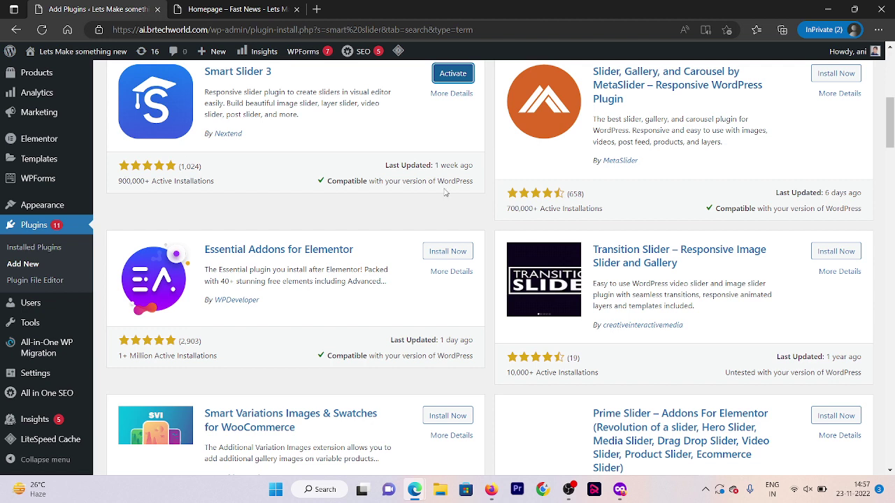
pyautogui.click(447, 72)
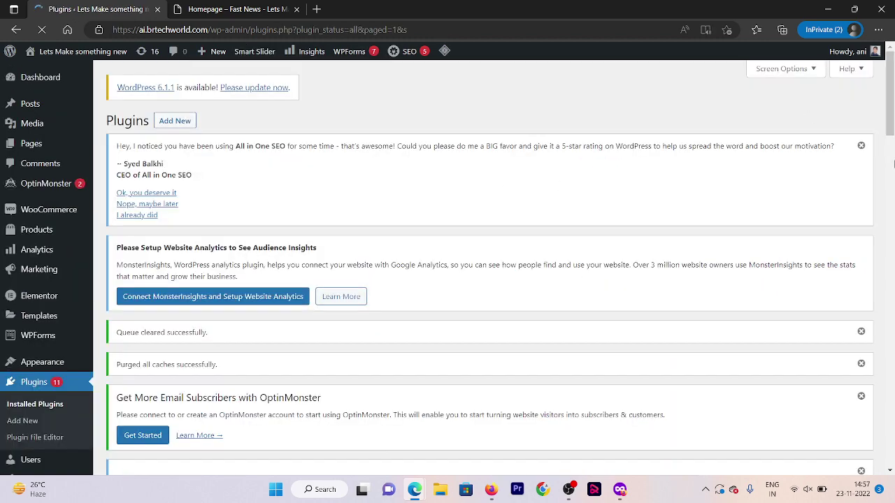
# Open Smart Slider in the WordPress admin and continue past its welcome page to the project dashboard.
pyautogui.click(893, 158)
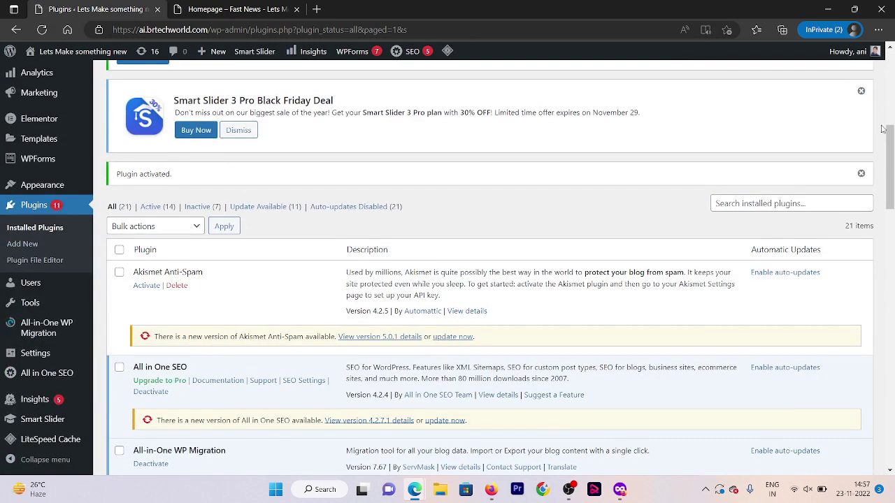
pyautogui.scroll(-4, 893, 161)
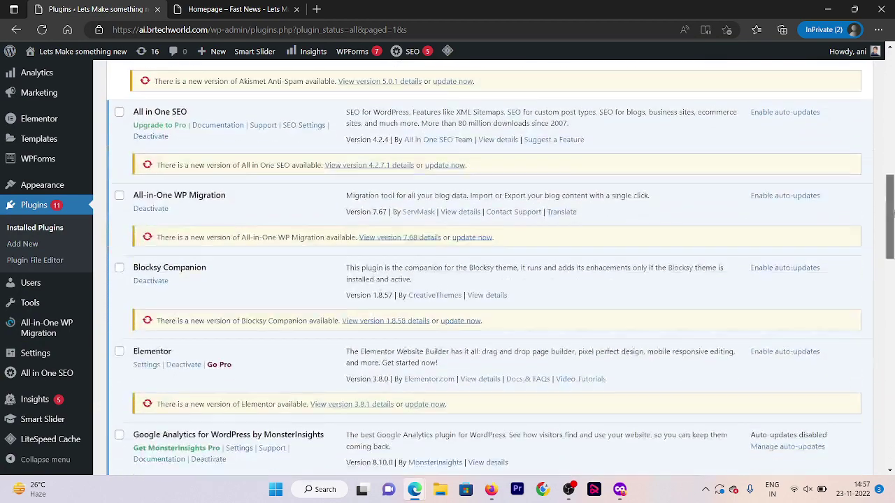
pyautogui.click(20, 421)
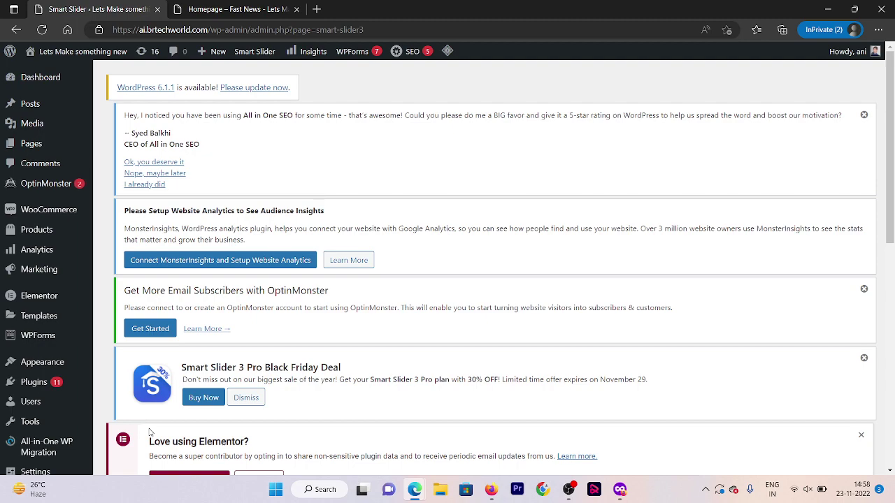
pyautogui.scroll(-5, 149, 432)
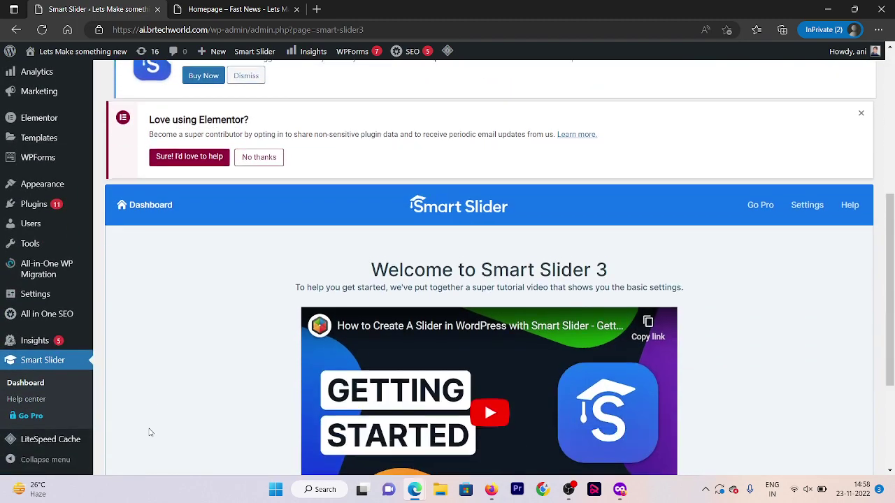
pyautogui.scroll(-2, 149, 433)
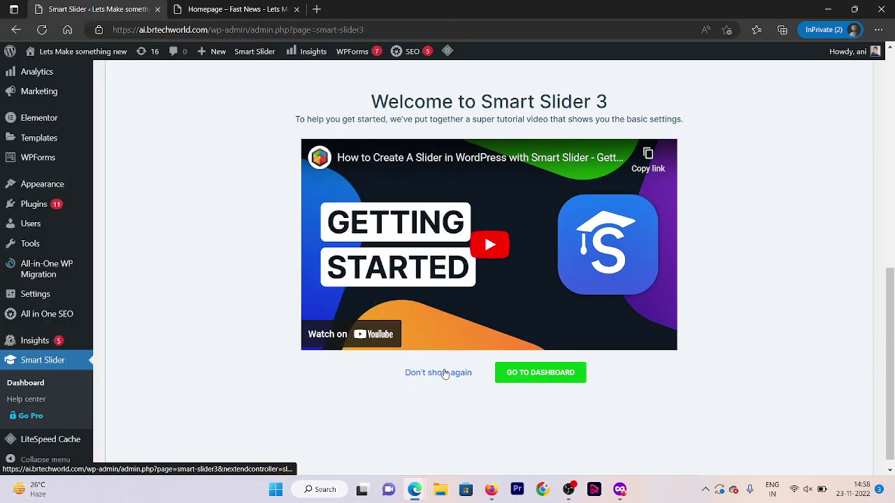
pyautogui.click(519, 369)
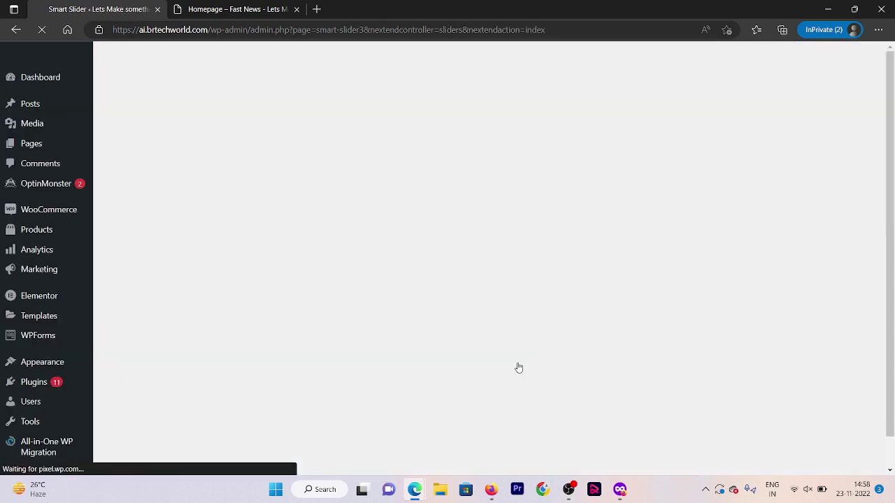
pyautogui.scroll(-3, 893, 395)
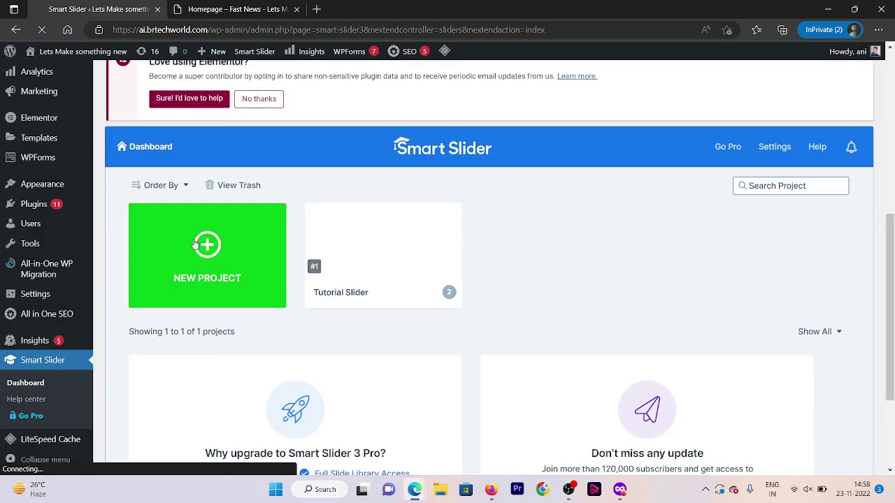
# Start a new Smart Slider project from scratch and name it "Homepage slider".
pyautogui.moveTo(440, 215)
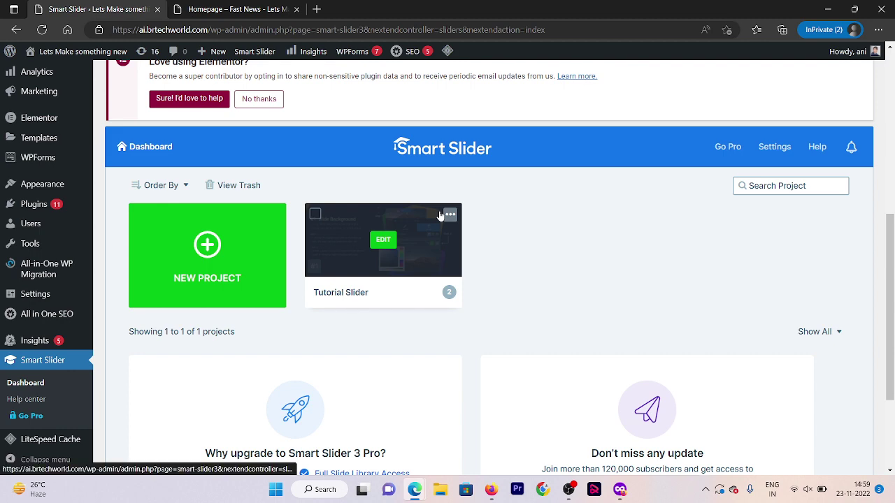
pyautogui.click(238, 238)
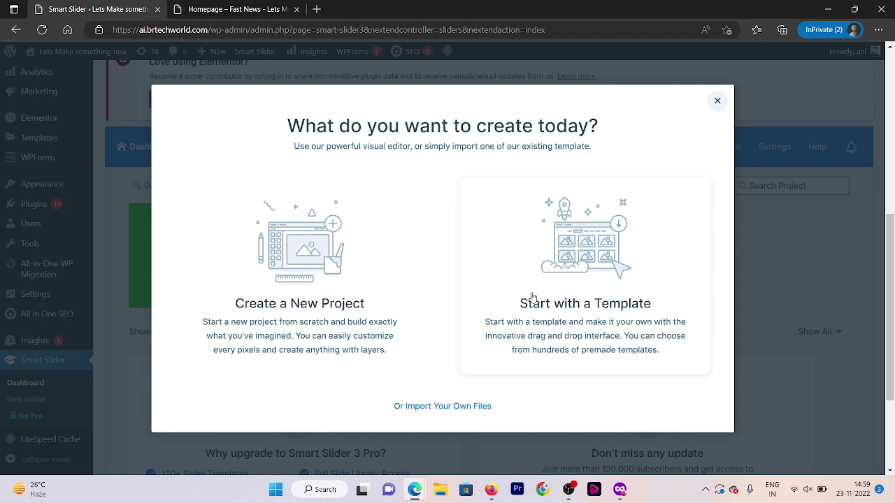
pyautogui.click(318, 289)
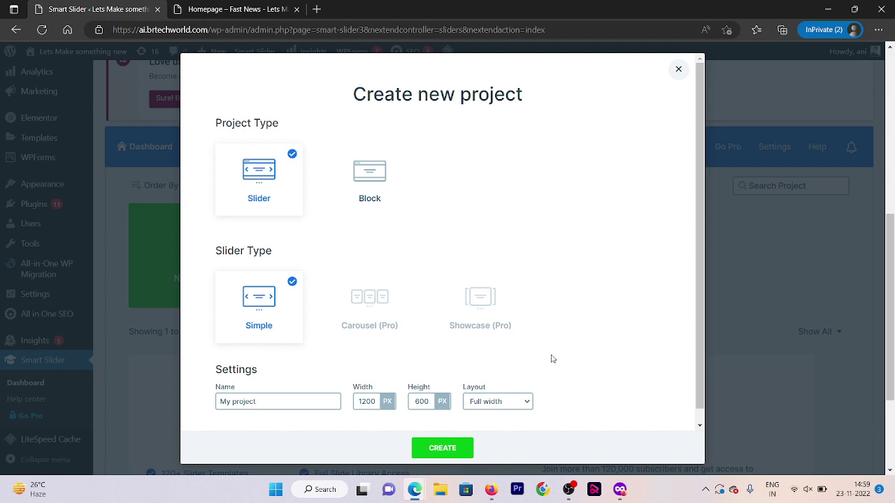
pyautogui.moveTo(701, 347); pyautogui.dragTo(702, 365)
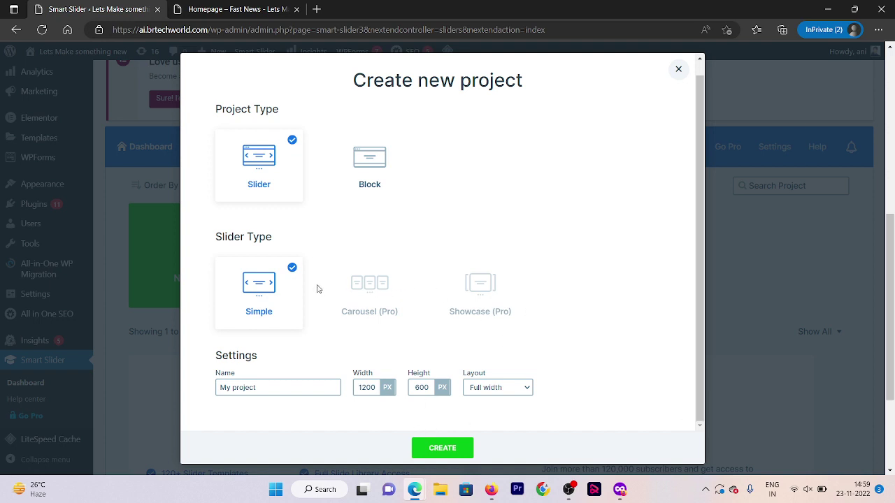
pyautogui.click(263, 388)
pyautogui.hotkey('ctrl', 'shift', 'Left')
pyautogui.hotkey('ctrl', 'shift', 'Left')
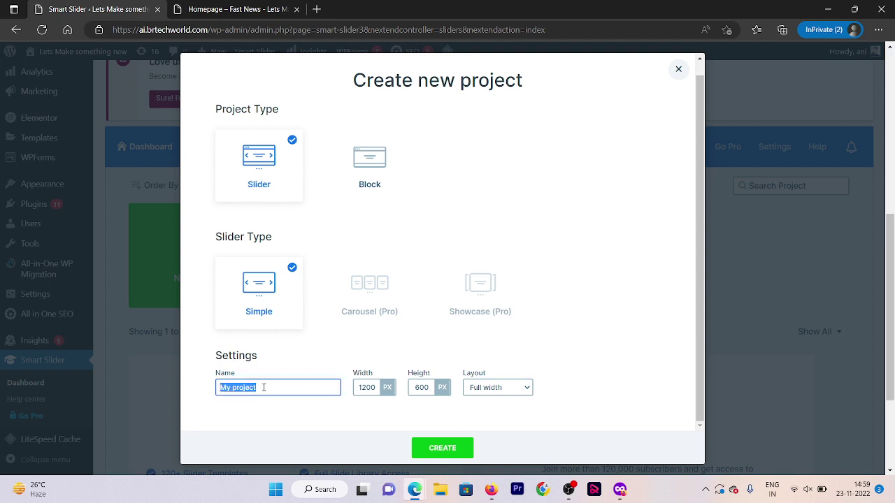
pyautogui.write('Homepage slider')
# Set the slider's height to 500 px and create the project.
pyautogui.click(418, 387)
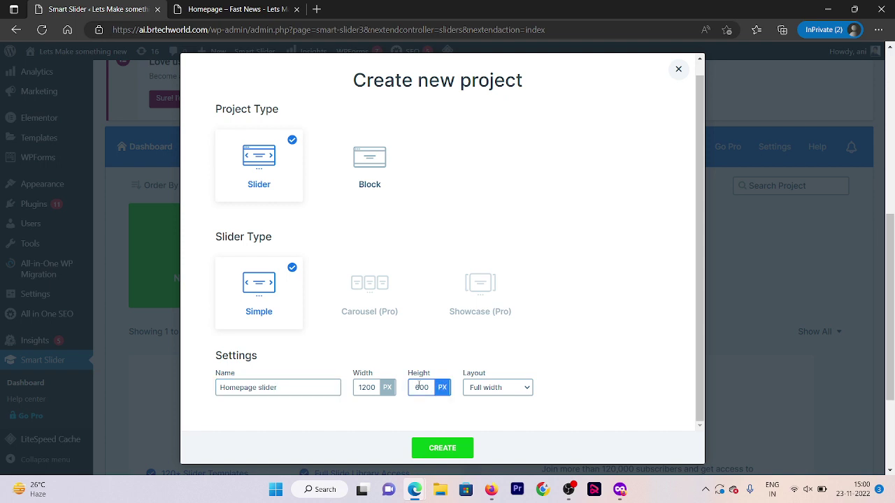
pyautogui.press('BackSpace')
pyautogui.write('5')
pyautogui.click(439, 454)
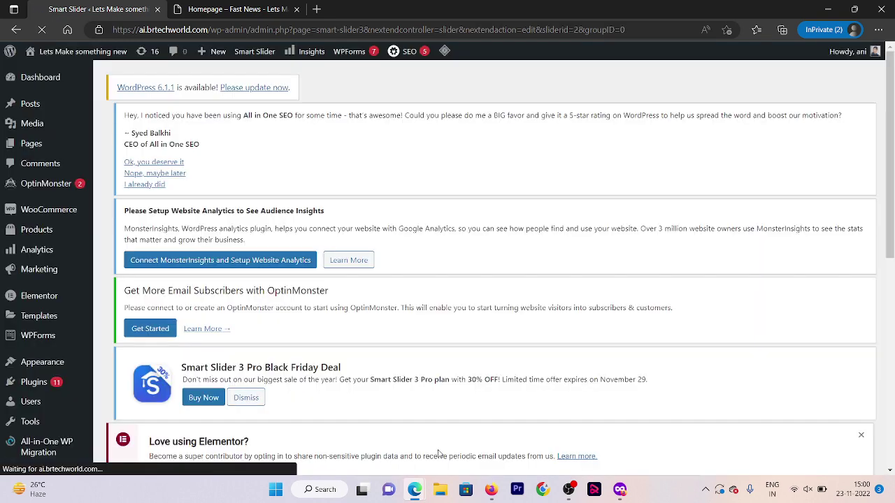
# Upload the Weight Training Fridays (1) and get your body lean (2) images, and add the Weight Training Fridays image as the first slide.
pyautogui.scroll(-5, 892, 307)
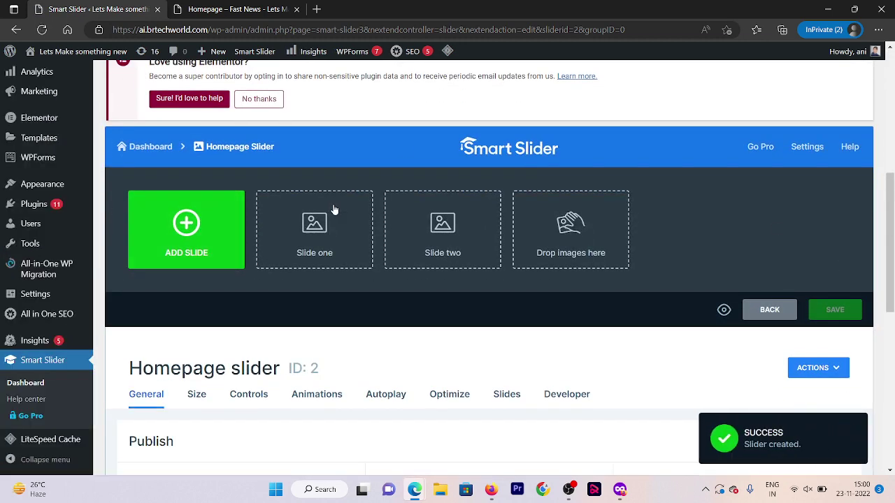
pyautogui.click(334, 208)
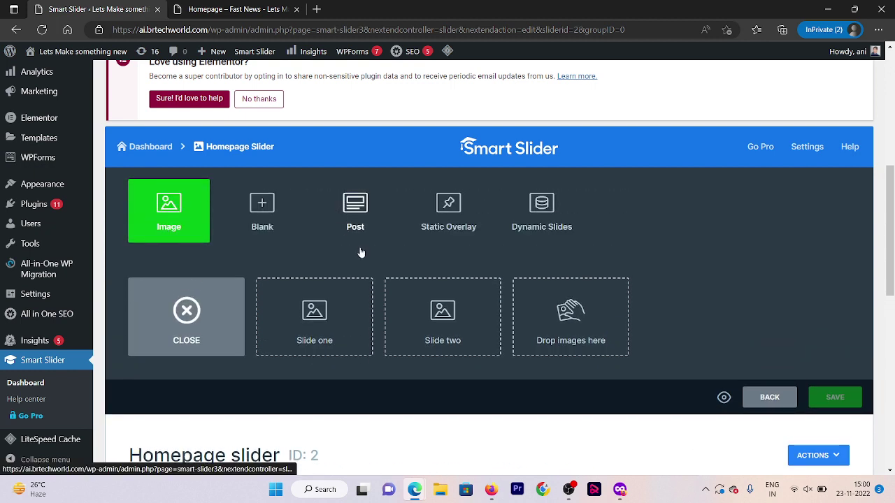
pyautogui.click(196, 219)
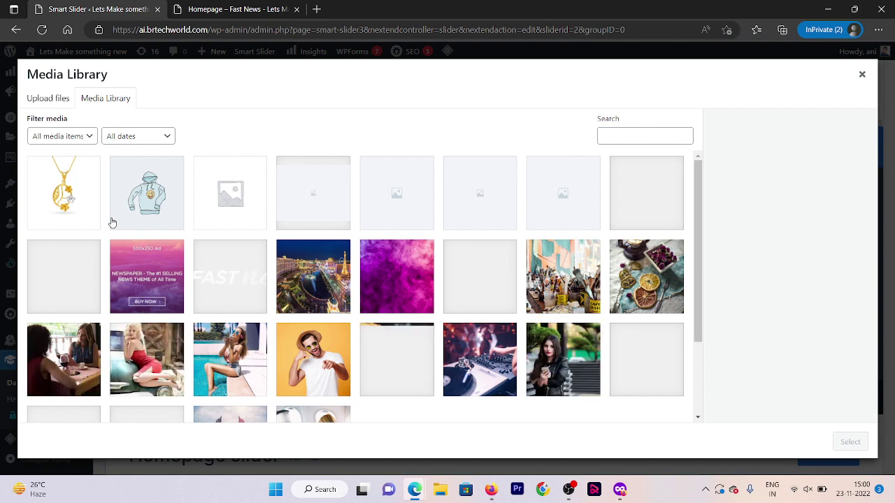
pyautogui.click(49, 99)
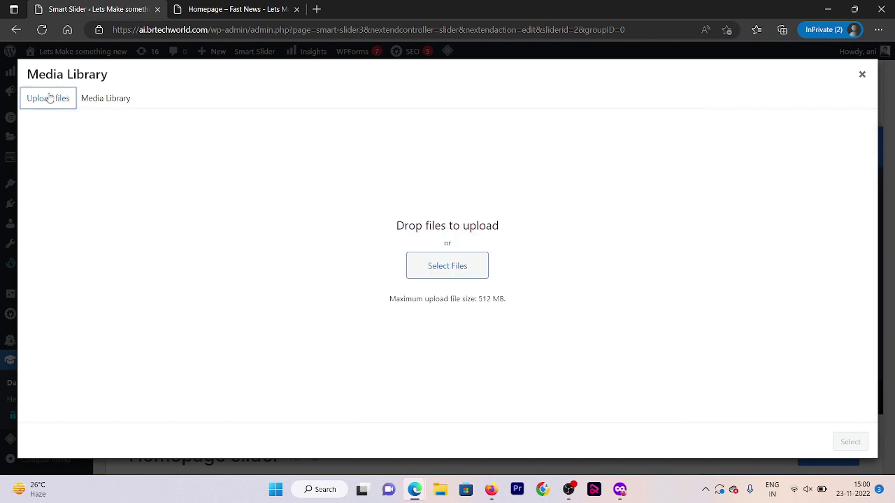
pyautogui.click(447, 266)
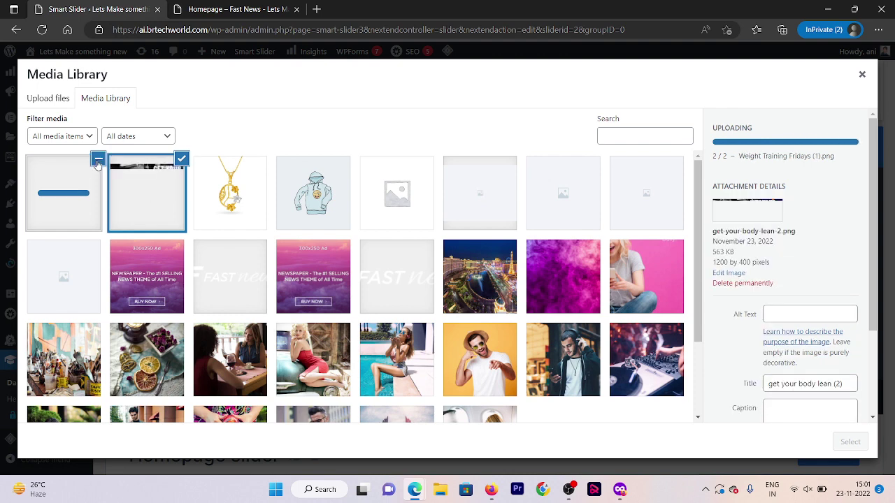
pyautogui.click(72, 192)
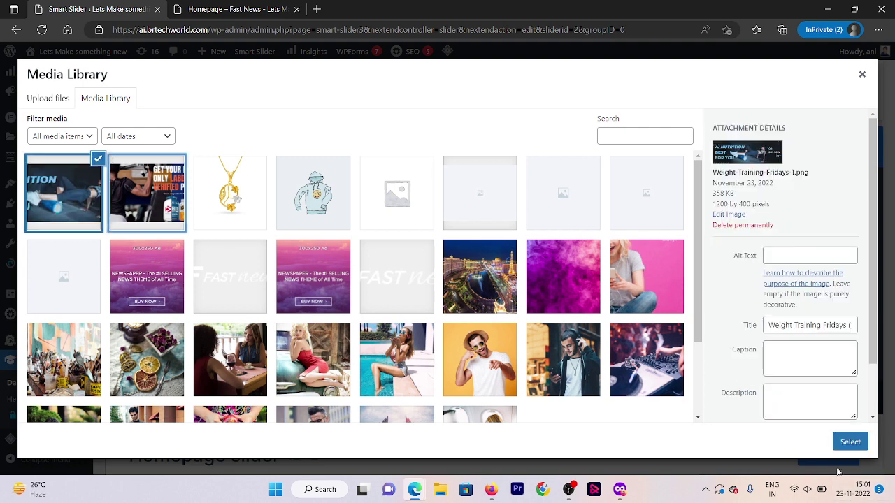
pyautogui.click(851, 442)
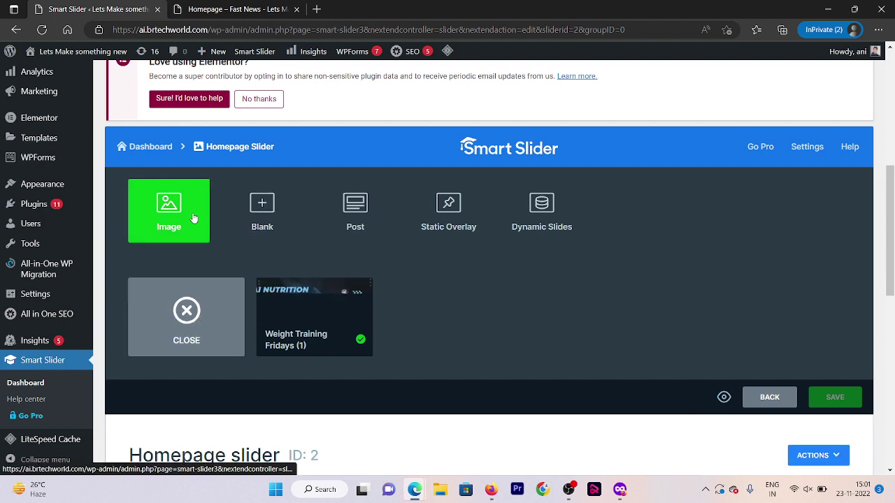
# Add the uploaded "get your body lean (2)" image from the media library as the second slide.
pyautogui.click(168, 218)
pyautogui.click(158, 183)
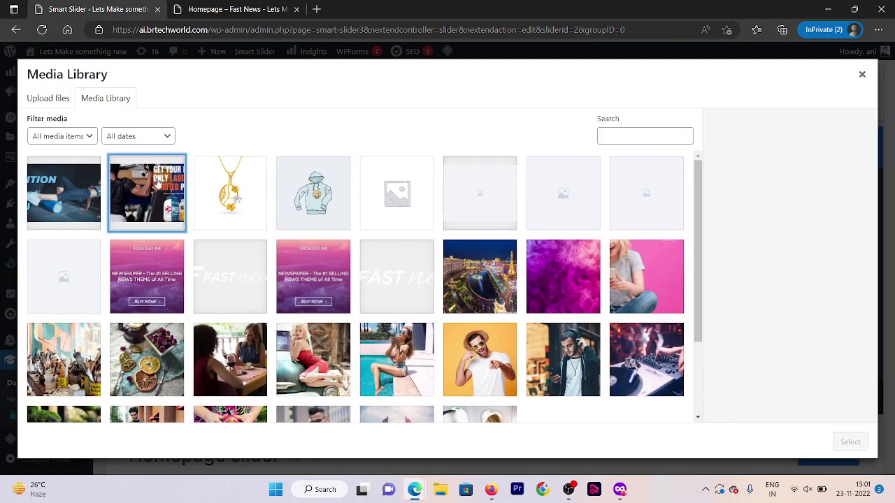
pyautogui.click(838, 442)
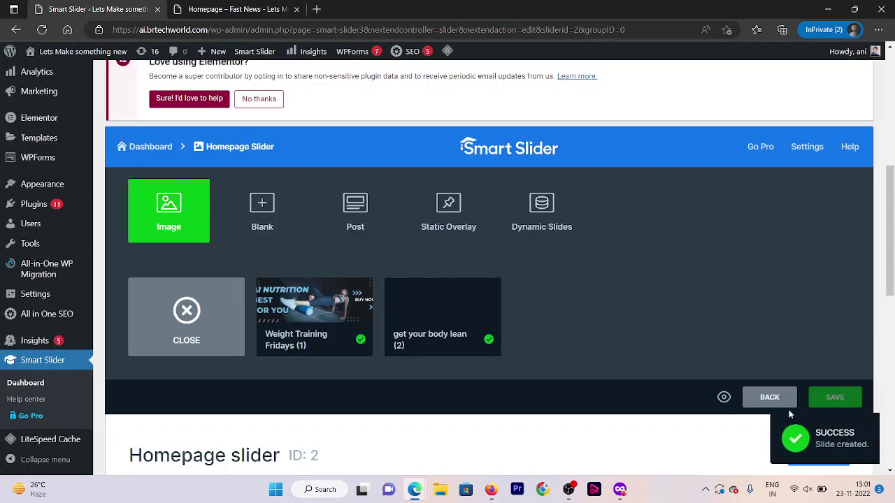
pyautogui.moveTo(450, 318)
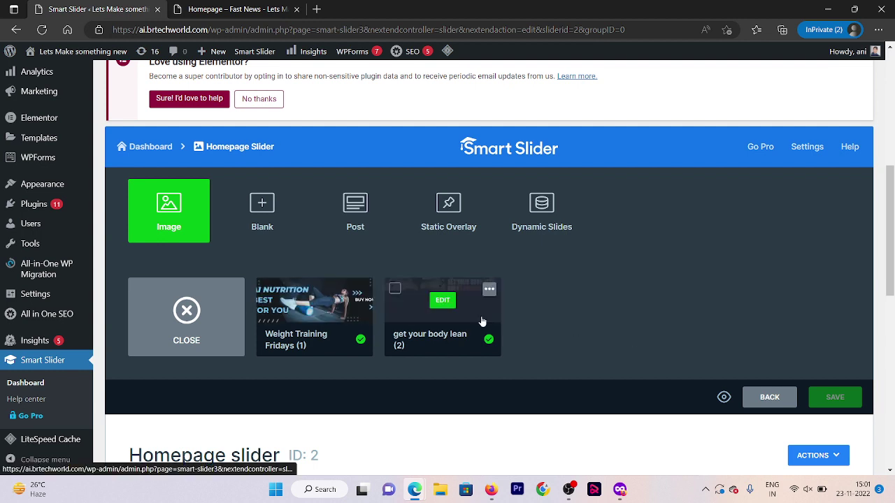
# Save the slider, and open the reloaded homepage in the Elementor editor.
pyautogui.scroll(-1, 822, 351)
pyautogui.click(827, 346)
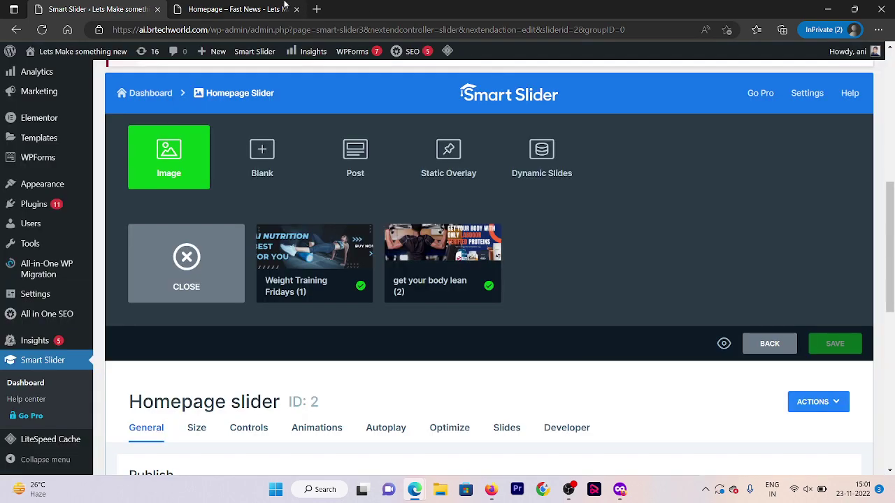
pyautogui.click(285, 7)
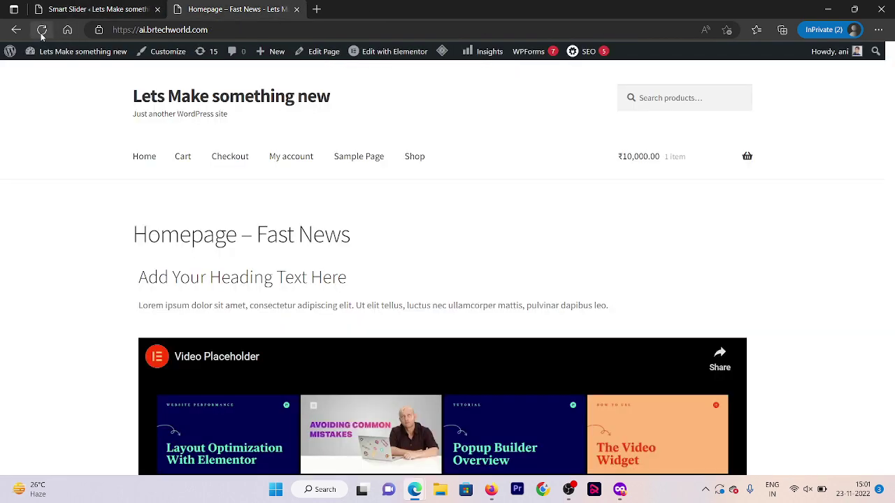
pyautogui.click(44, 31)
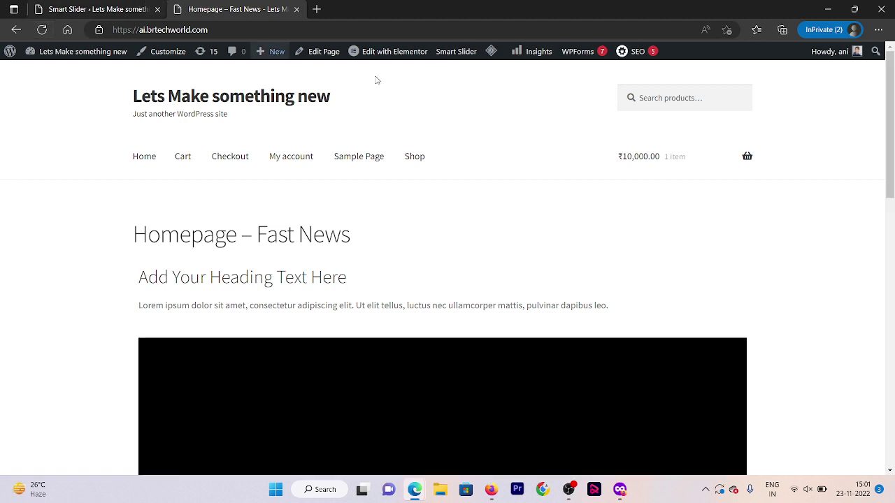
pyautogui.moveTo(374, 59)
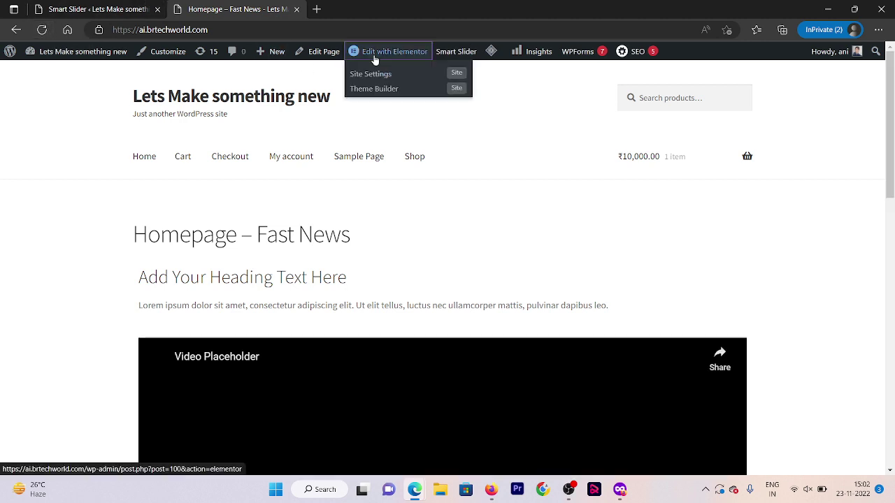
# Copy the Homepage slider's shortcode [smartslider3 slider="2"] from its Publish settings and return to the Elementor page.
pyautogui.click(84, 9)
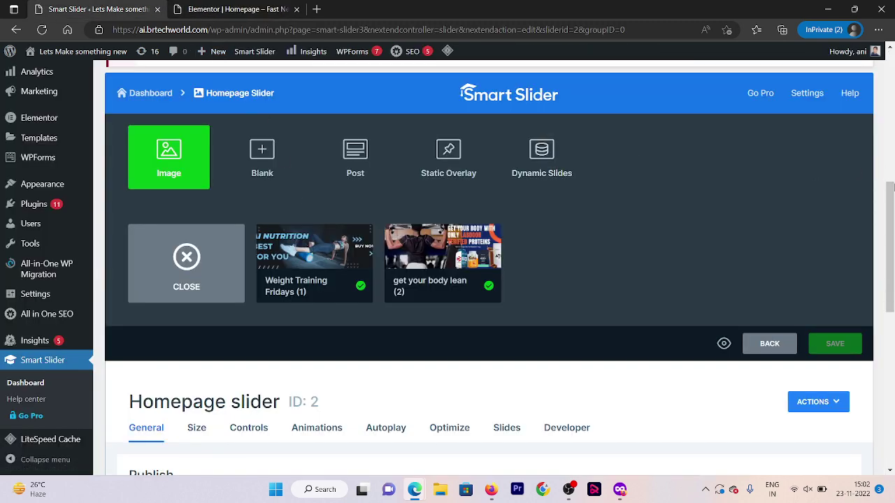
pyautogui.moveTo(890, 210); pyautogui.dragTo(891, 306)
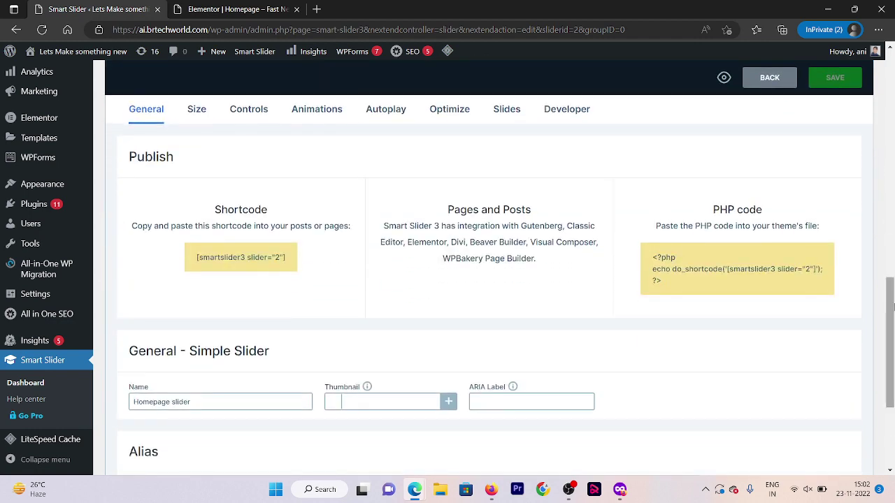
pyautogui.click(238, 259)
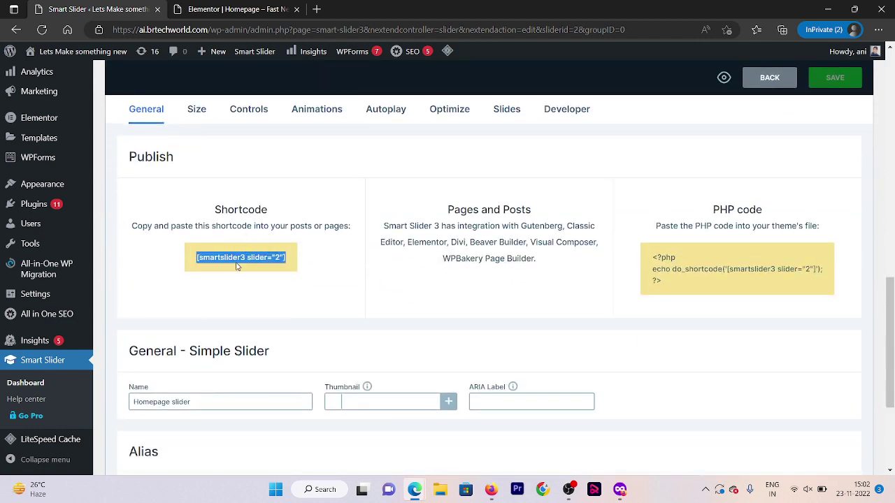
pyautogui.click(251, 8)
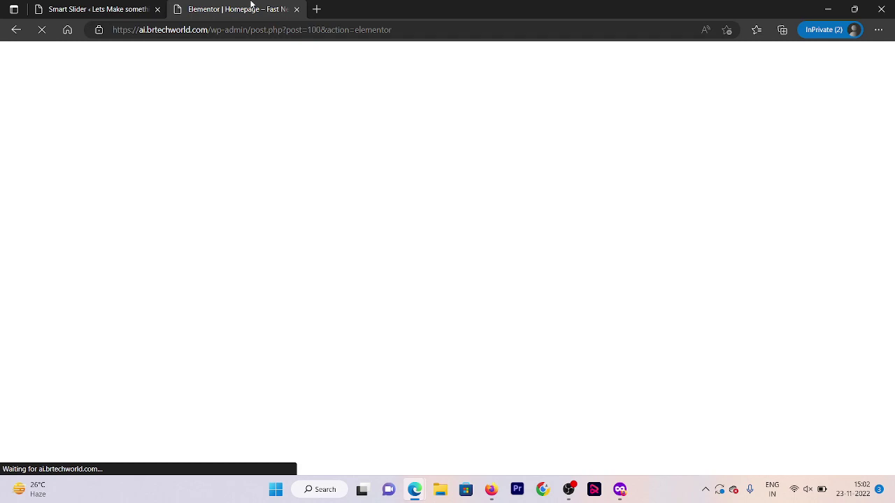
# Review the Homepage slider's size and layout settings, and enable bullets in its controls.
pyautogui.moveTo(891, 218); pyautogui.dragTo(893, 295)
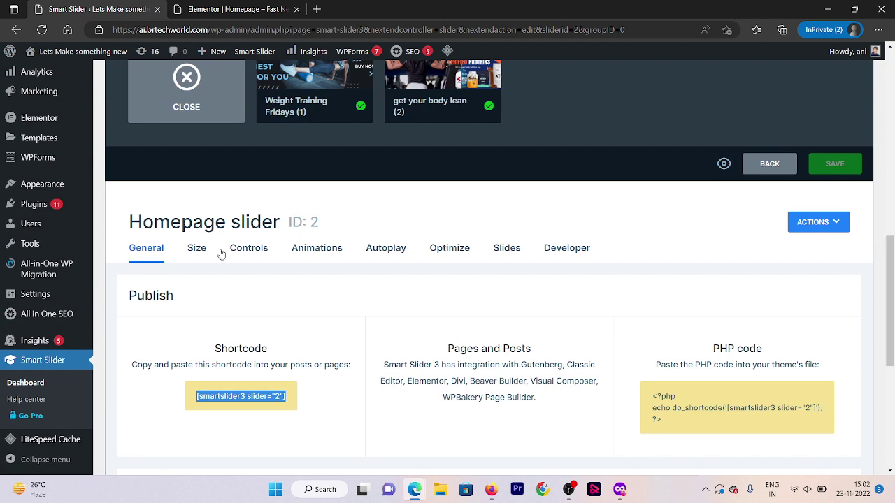
pyautogui.click(196, 247)
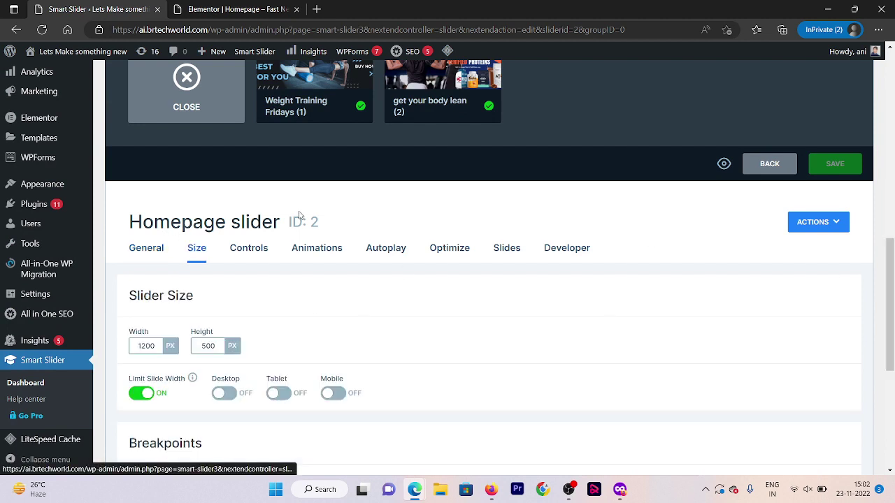
pyautogui.scroll(-5, 299, 214)
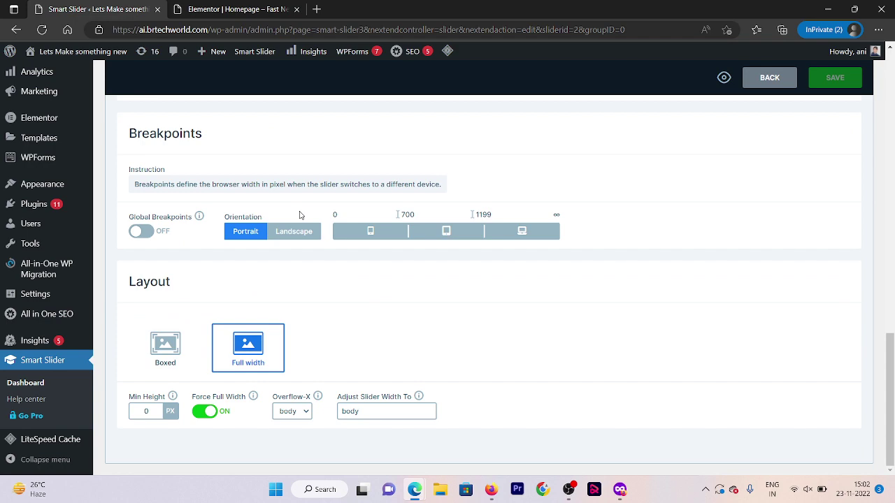
pyautogui.scroll(5, 299, 214)
pyautogui.click(249, 153)
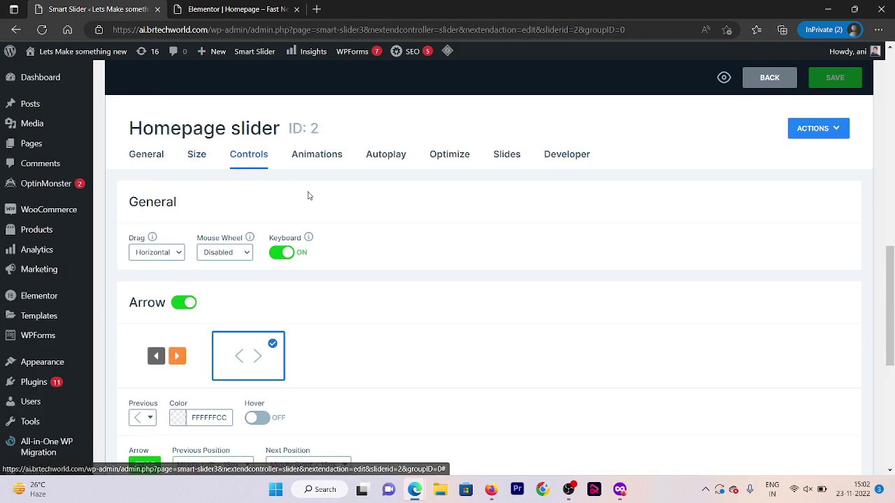
pyautogui.scroll(-3, 281, 197)
pyautogui.scroll(-3, 282, 198)
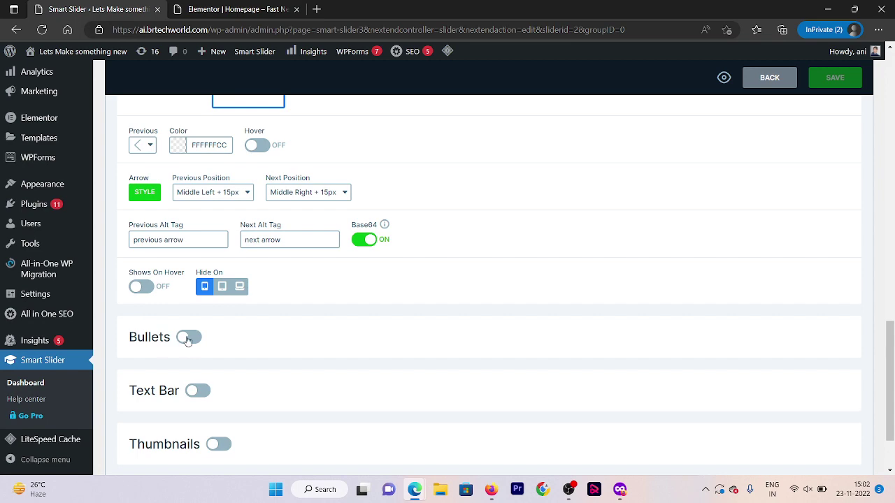
pyautogui.click(188, 338)
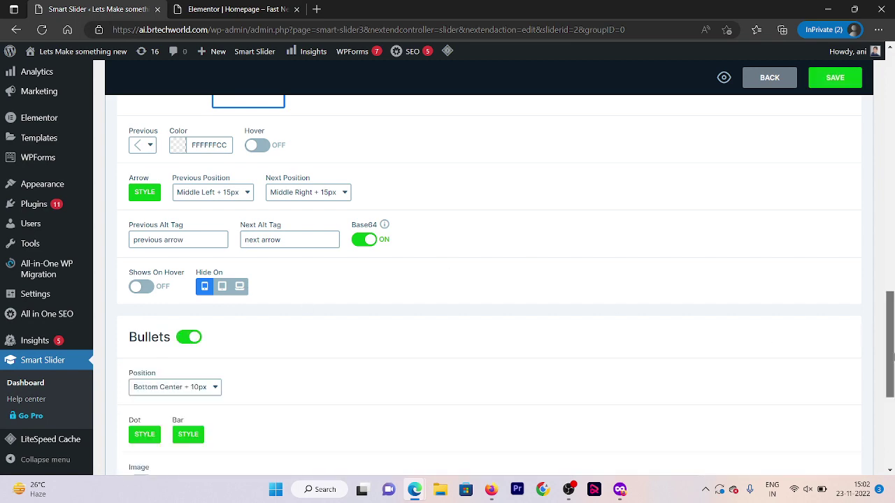
pyautogui.moveTo(891, 356); pyautogui.dragTo(891, 265)
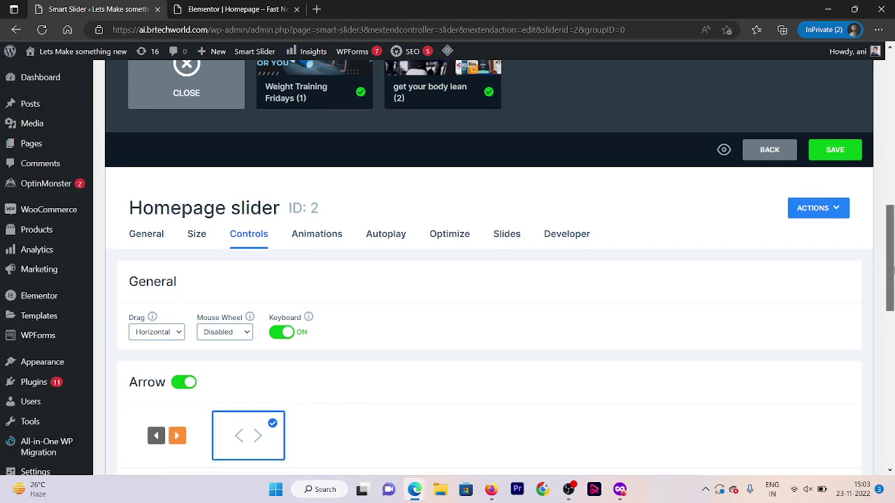
# Preview the Zoom out, Fade, Curtain to left and Puzzle background animations, apply with Puzzle selected, and save the slider.
pyautogui.click(318, 240)
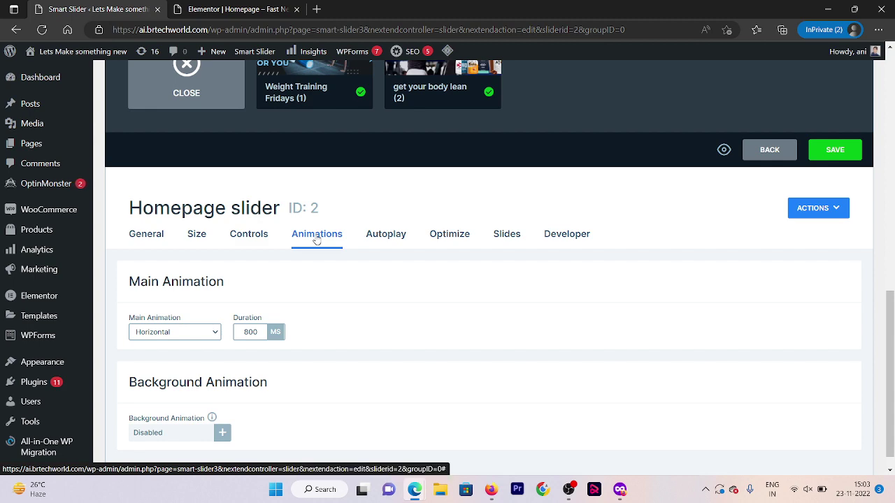
pyautogui.click(220, 433)
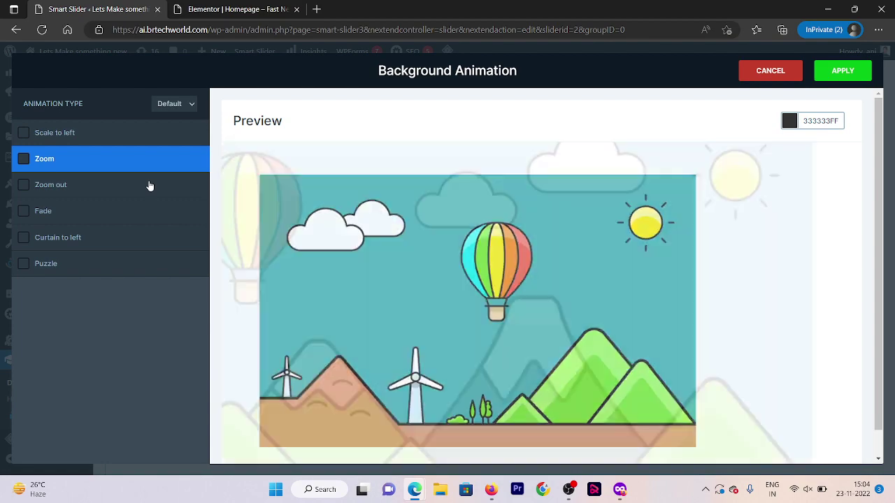
pyautogui.click(150, 186)
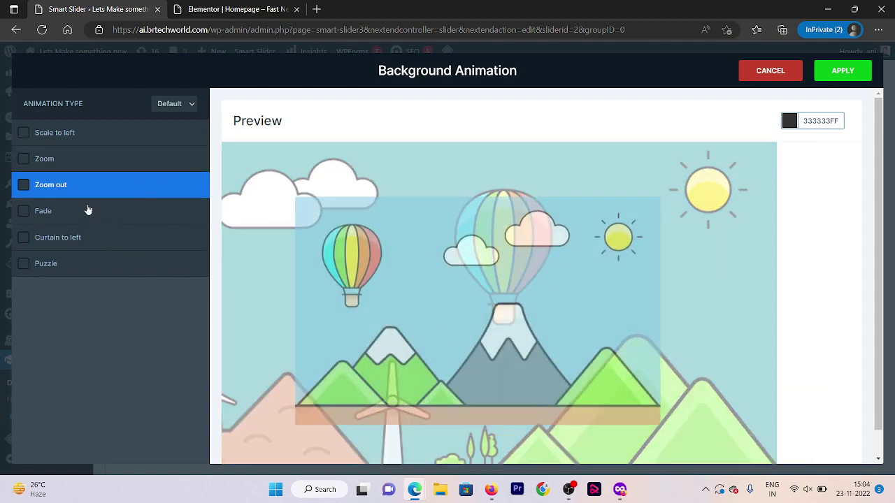
pyautogui.click(80, 212)
pyautogui.click(97, 240)
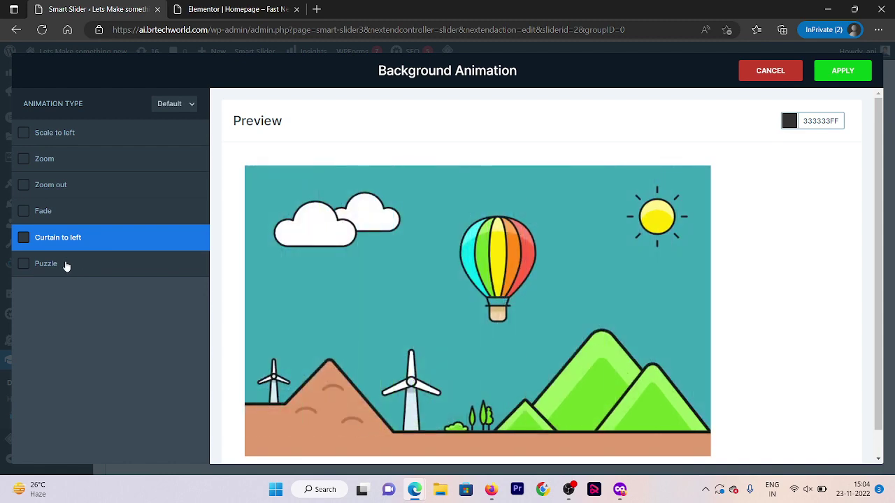
pyautogui.click(66, 266)
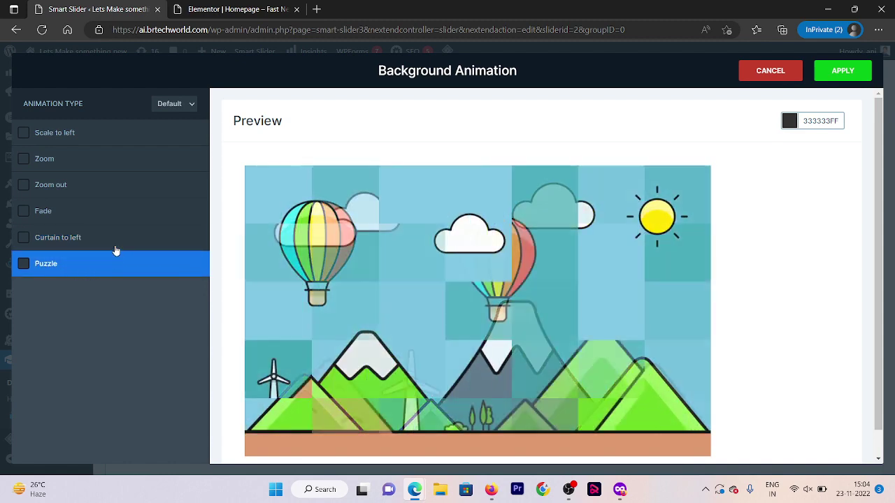
pyautogui.click(116, 249)
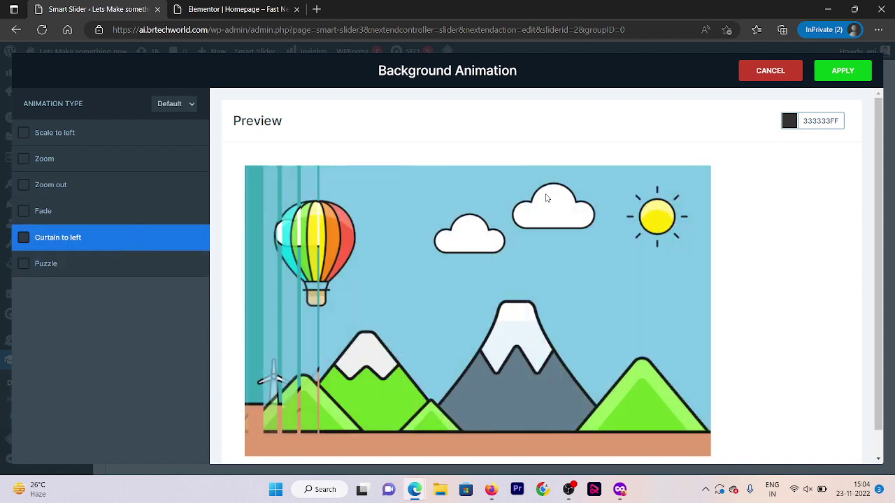
pyautogui.click(80, 263)
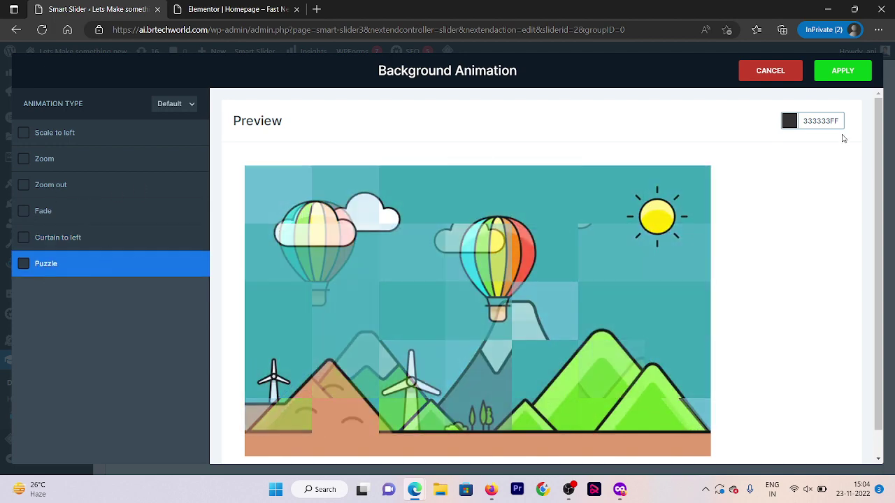
pyautogui.click(840, 72)
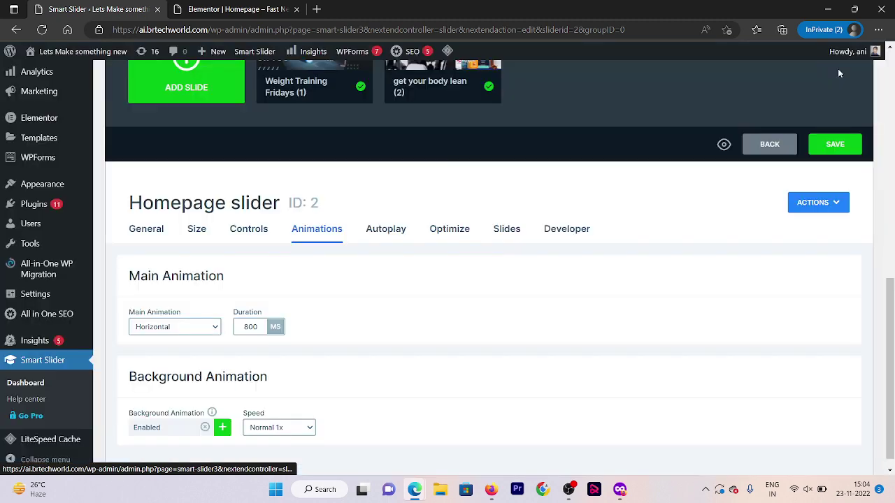
pyautogui.click(827, 148)
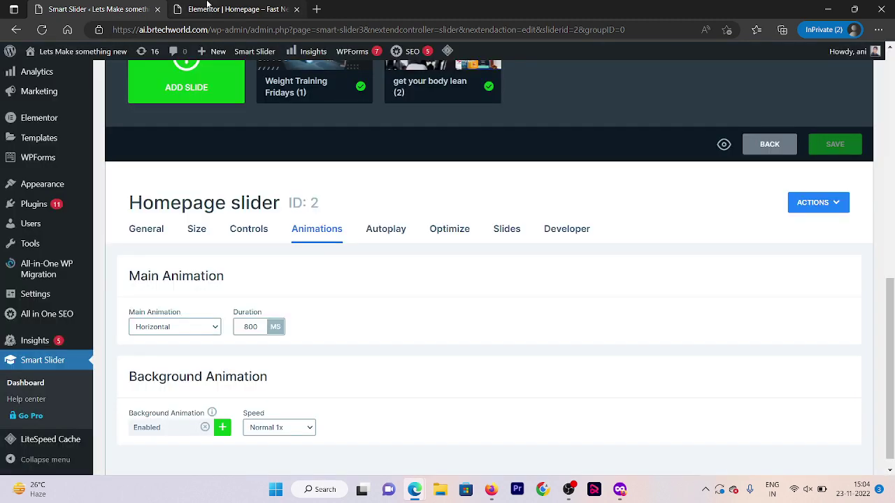
# Turn on autoplay for the Homepage slider and save the slider.
pyautogui.click(386, 231)
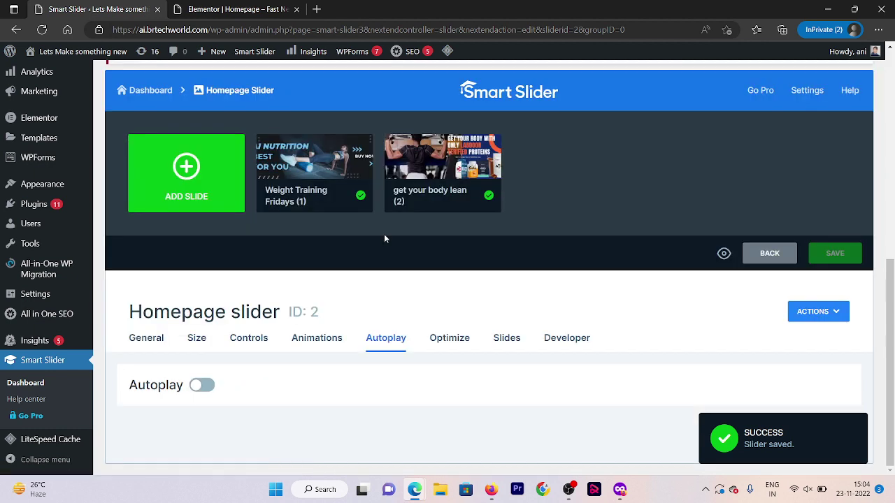
pyautogui.click(202, 387)
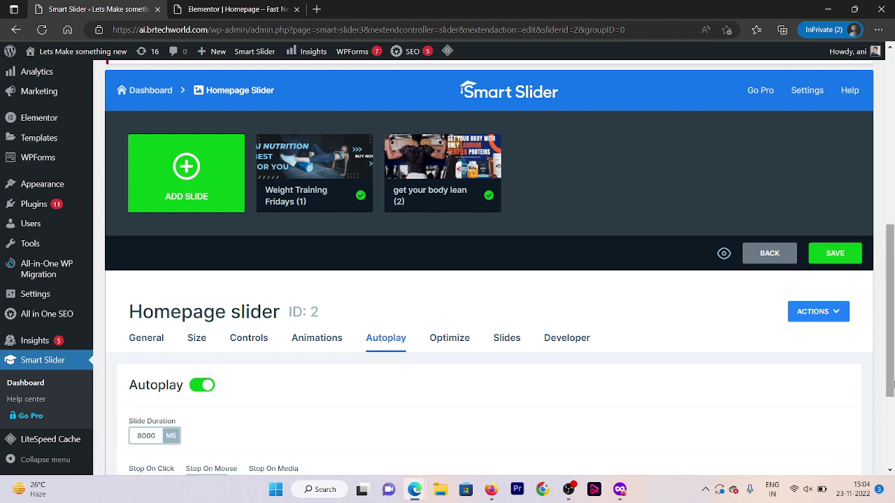
pyautogui.moveTo(892, 328); pyautogui.dragTo(892, 387)
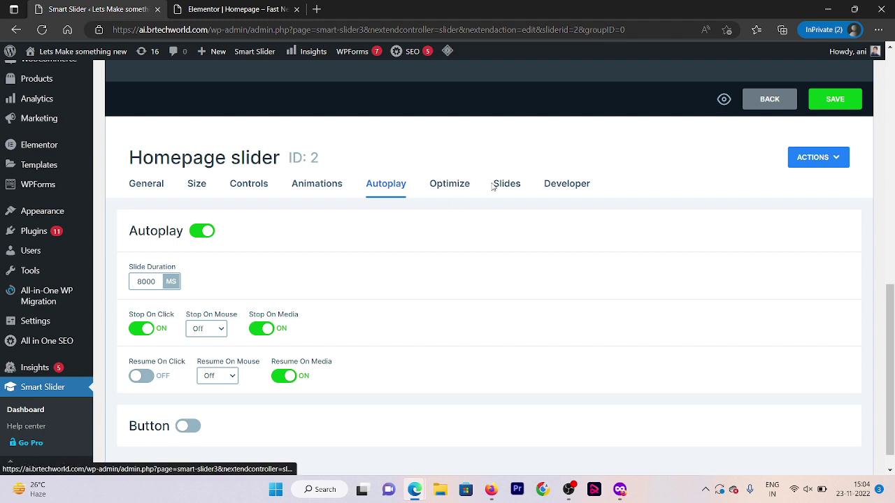
pyautogui.click(829, 104)
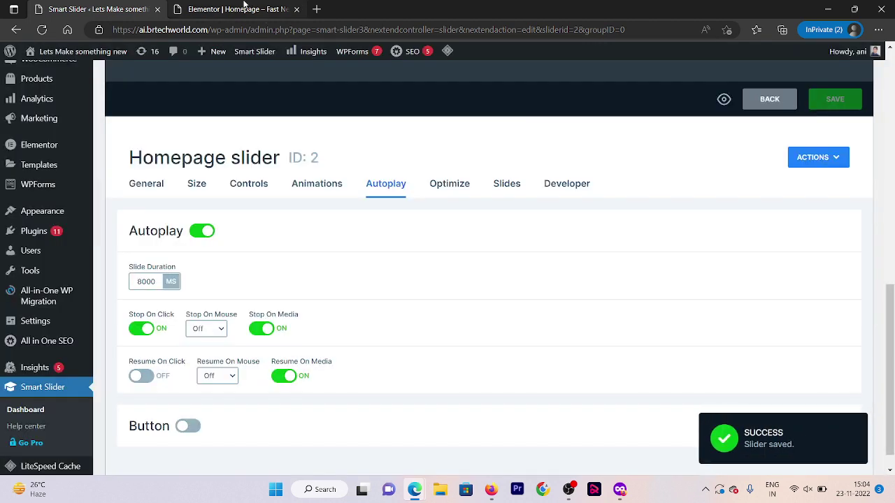
# Search the Elementor widgets for "short" and try to place the Shortcode widget above the homepage's heading text.
pyautogui.click(263, 18)
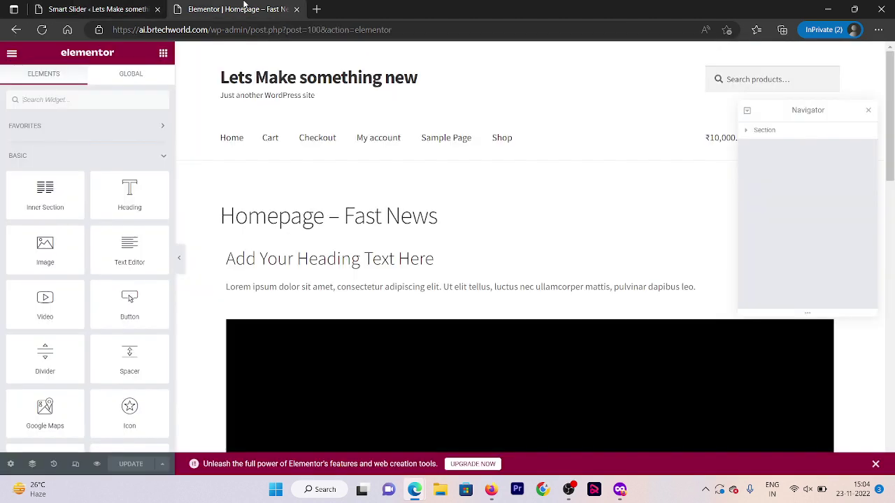
pyautogui.click(93, 95)
pyautogui.write('s')
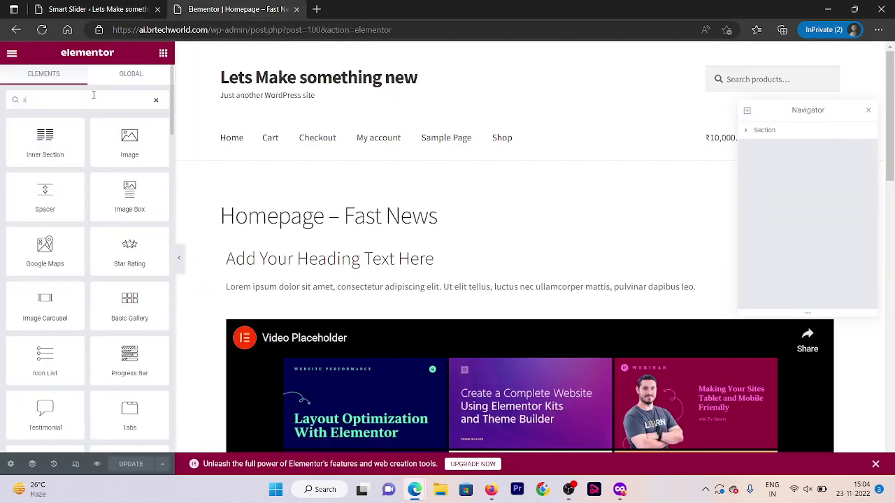
pyautogui.write('hort')
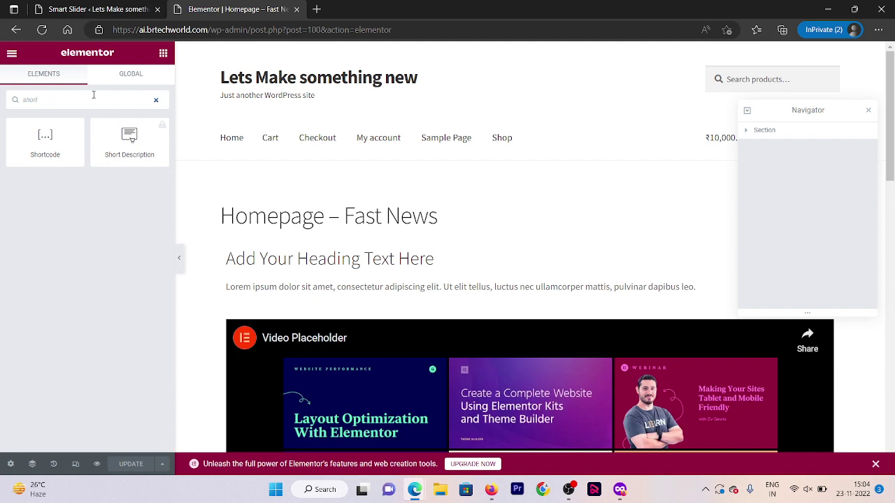
pyautogui.write('cr')
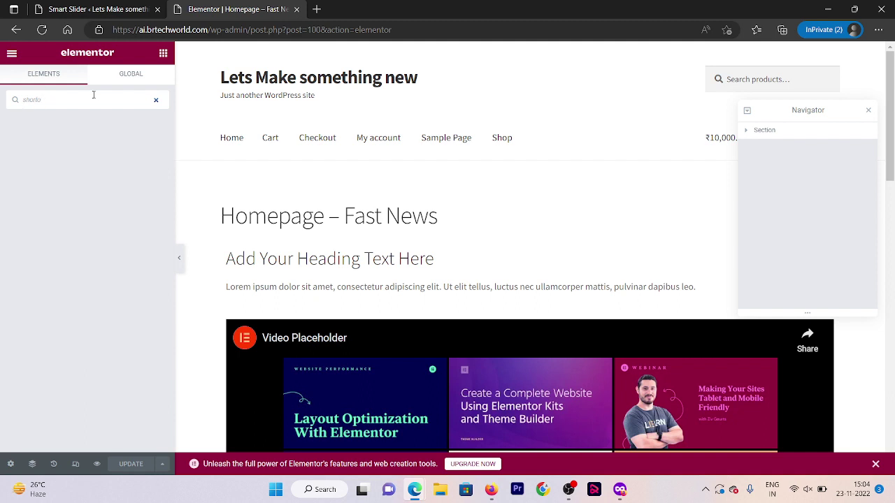
pyautogui.press('BackSpace')
pyautogui.moveTo(35, 149); pyautogui.dragTo(451, 222)
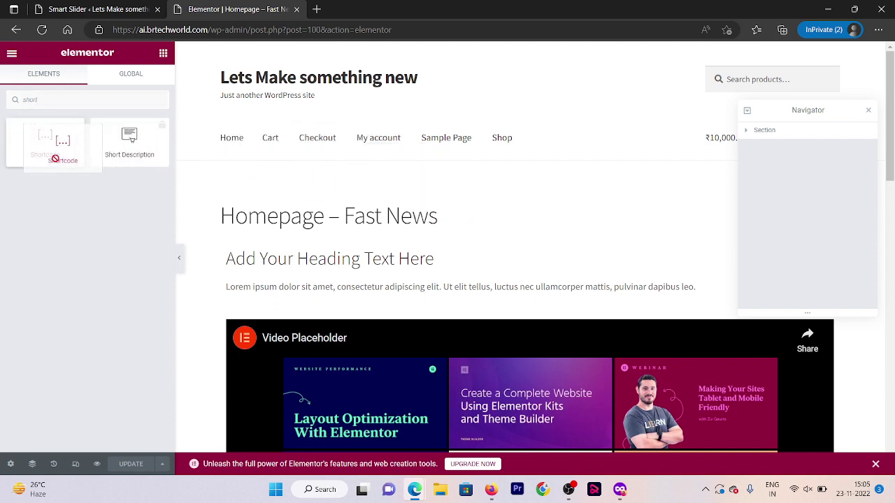
# Close the Navigator and add an empty single-column section above the homepage's heading text.
pyautogui.click(869, 113)
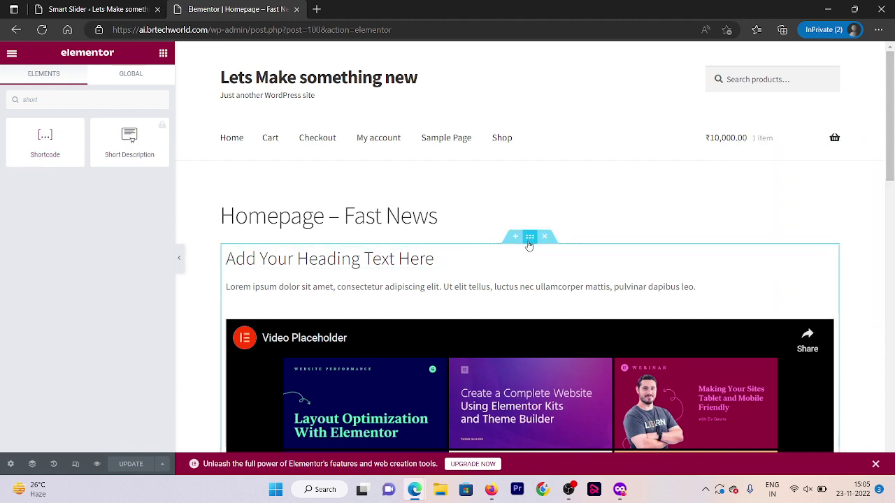
pyautogui.click(522, 238)
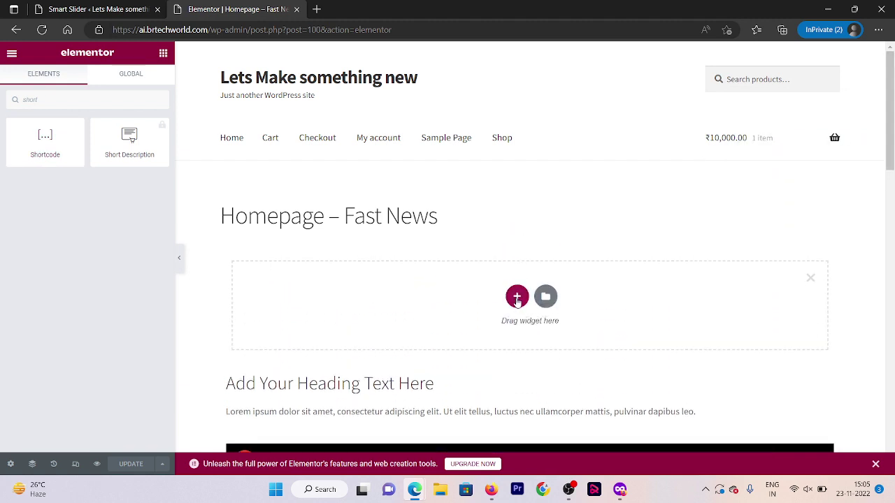
pyautogui.click(517, 299)
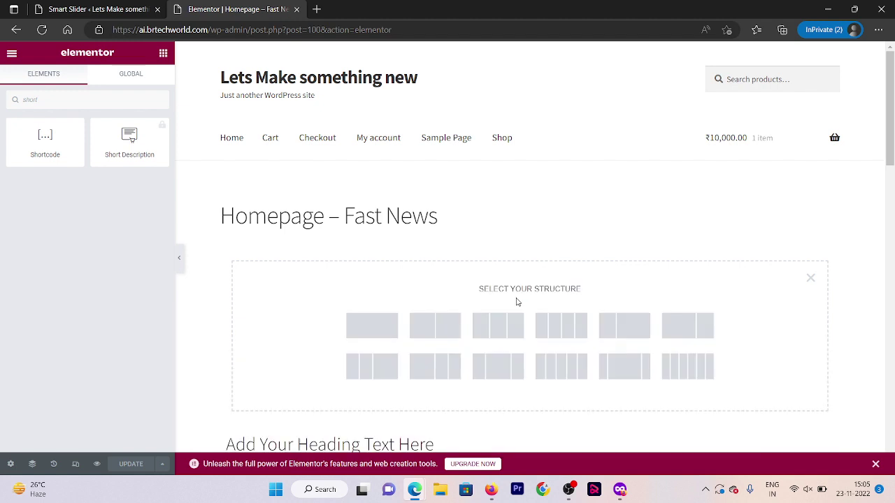
pyautogui.click(363, 328)
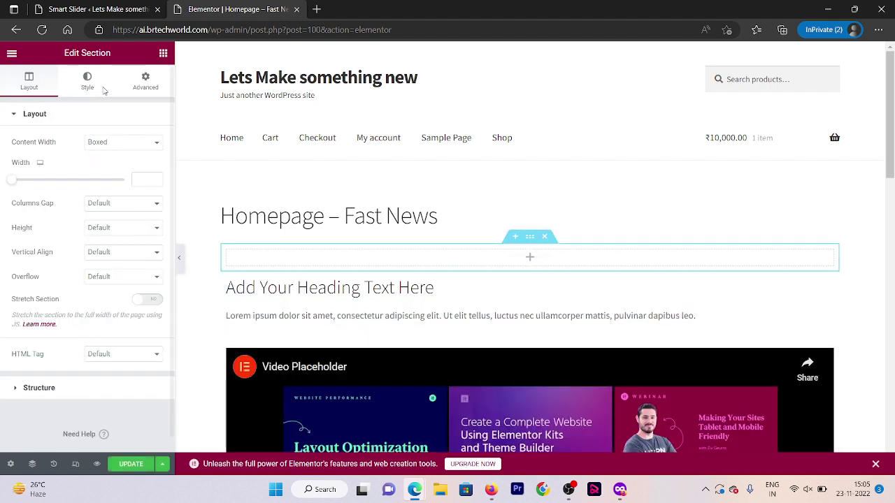
# Search the widgets for "short" and place the Shortcode widget in the new empty section.
pyautogui.click(163, 54)
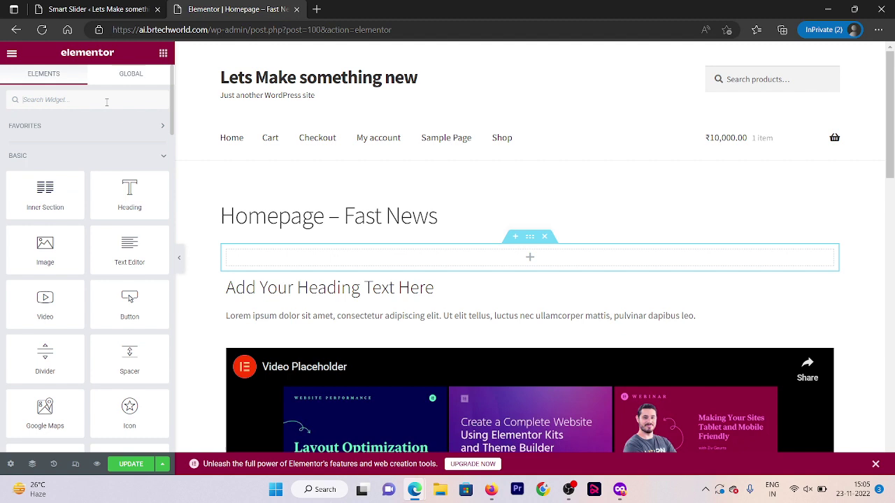
pyautogui.click(49, 100)
pyautogui.write('short')
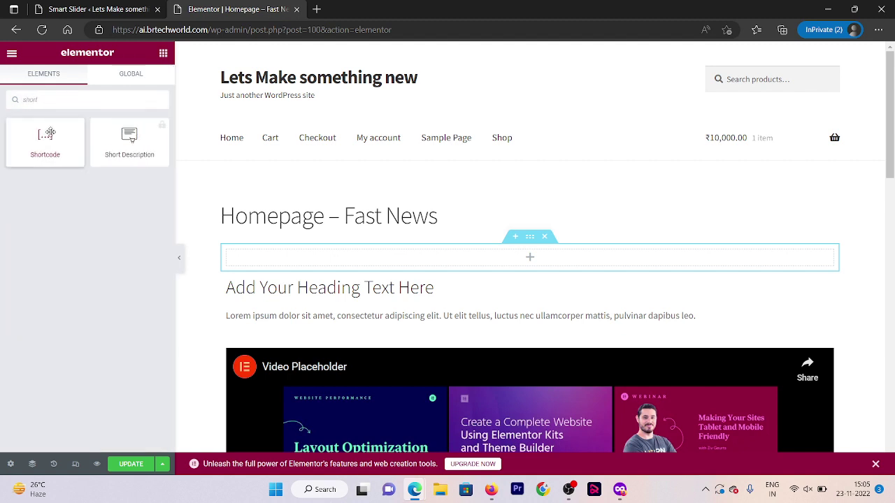
pyautogui.moveTo(49, 133); pyautogui.dragTo(515, 260)
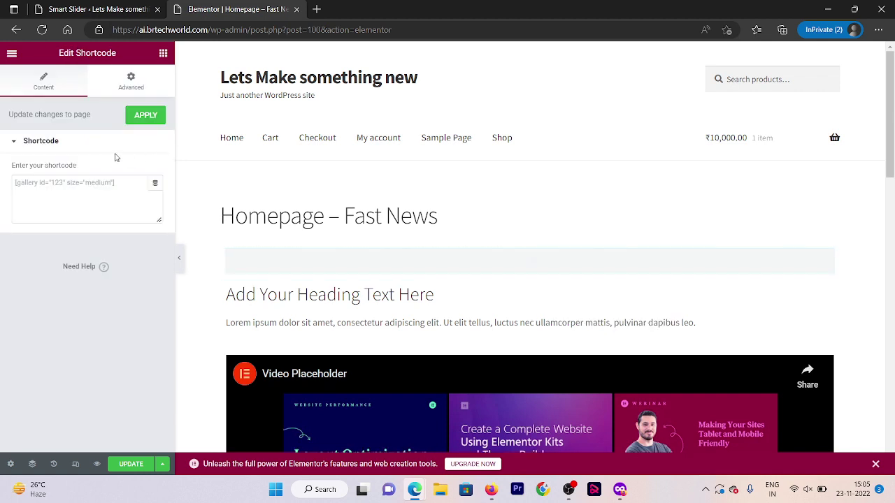
# Enter the shortcode [smartslider3 slider="2"] in the Shortcode widget and apply it to the page.
pyautogui.click(75, 207)
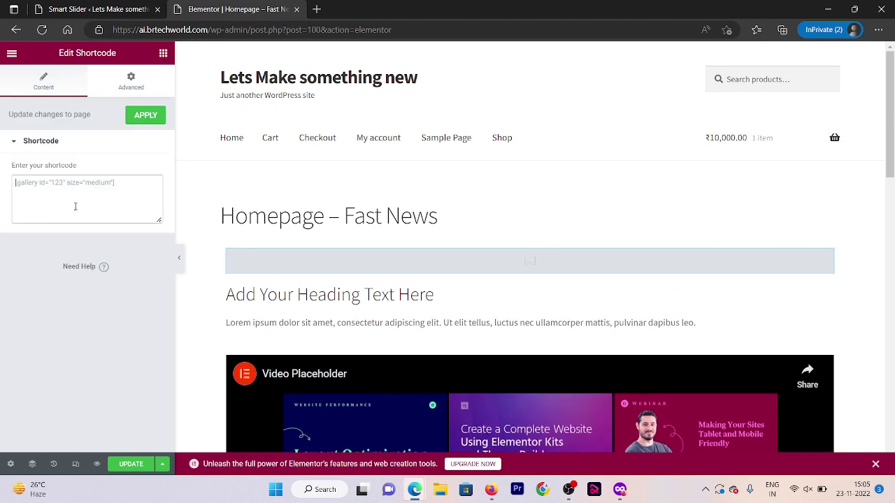
pyautogui.write('[smartslider3 slider="2"]')
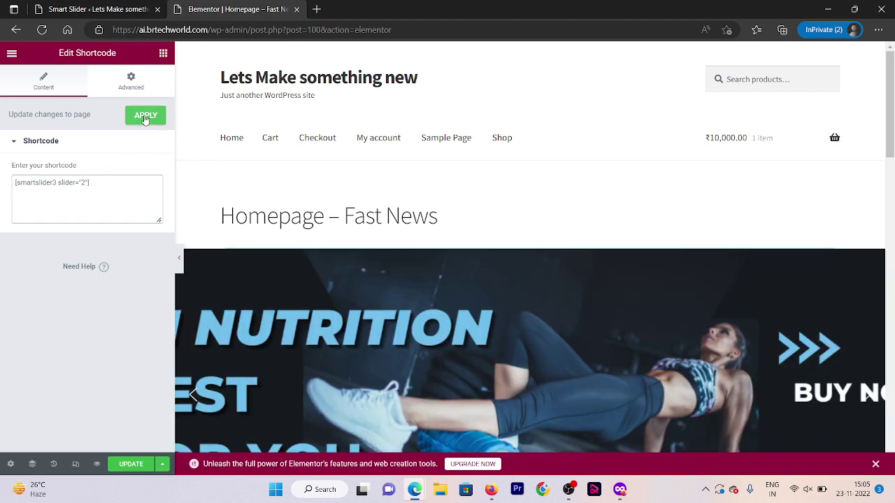
pyautogui.click(146, 117)
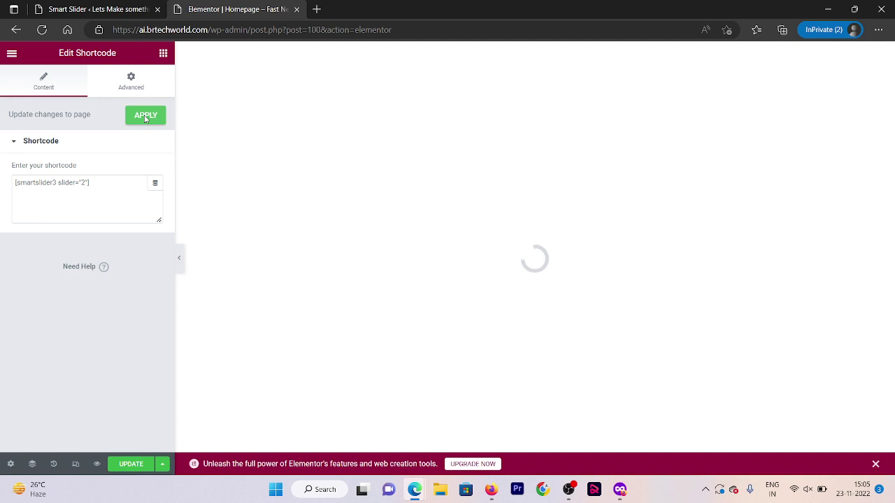
pyautogui.moveTo(144, 120); pyautogui.dragTo(254, 32)
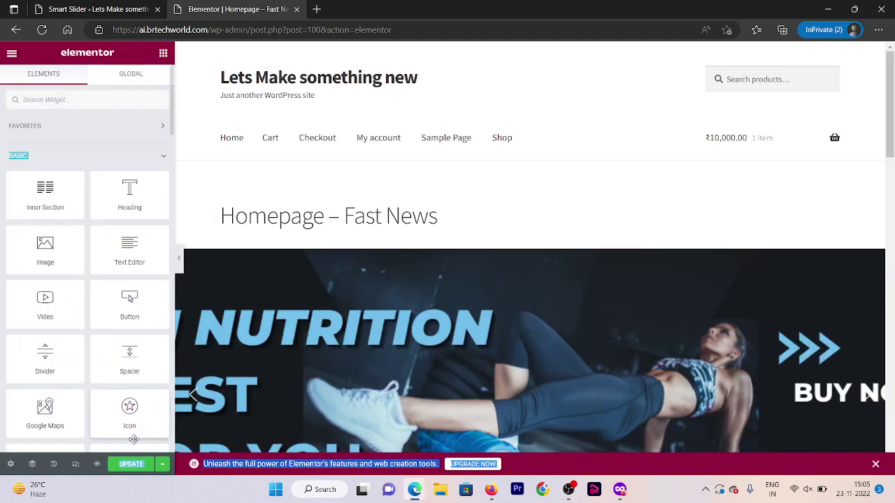
# Preview the homepage changes and advance the embedded slider to its next slide to check the transition.
pyautogui.click(93, 473)
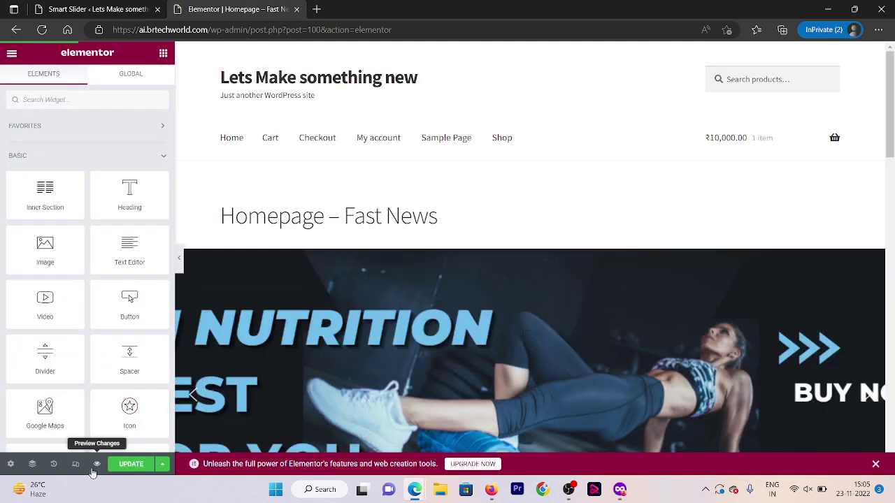
pyautogui.click(95, 469)
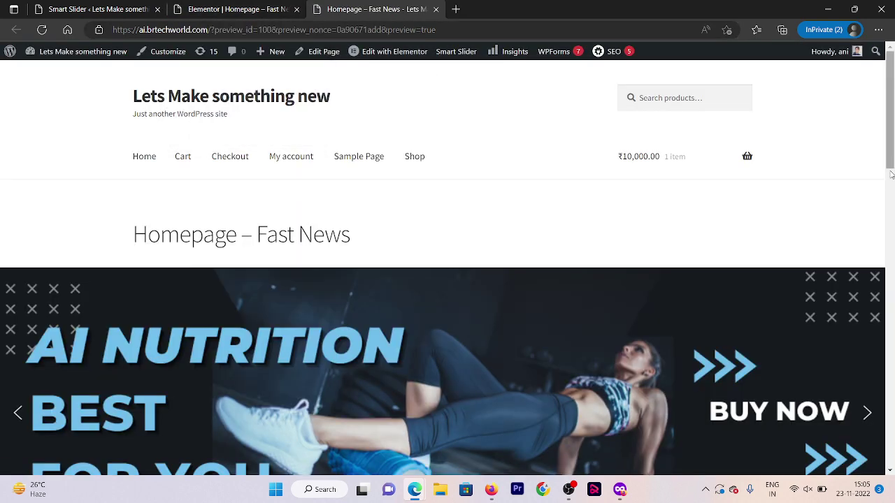
pyautogui.moveTo(887, 129); pyautogui.dragTo(892, 182)
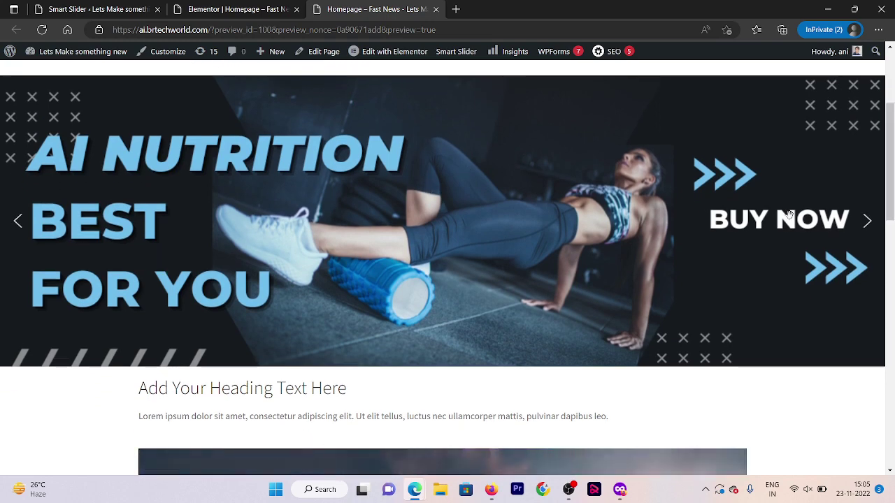
pyautogui.click(866, 221)
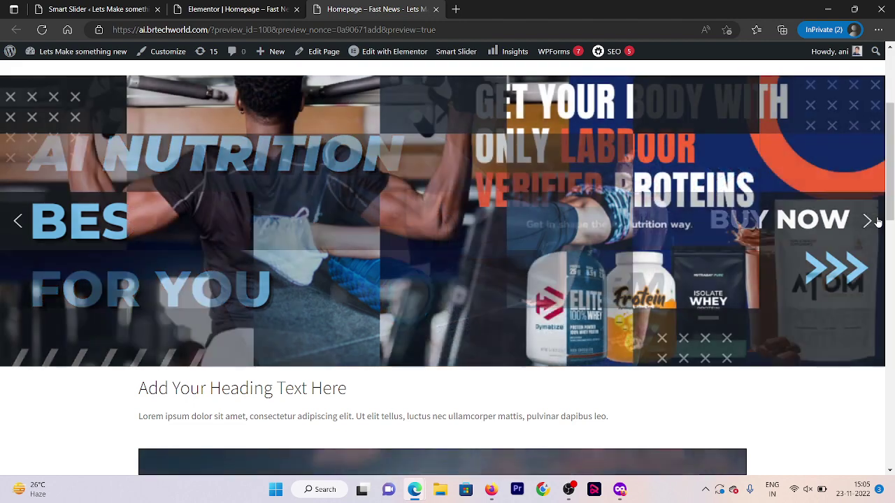